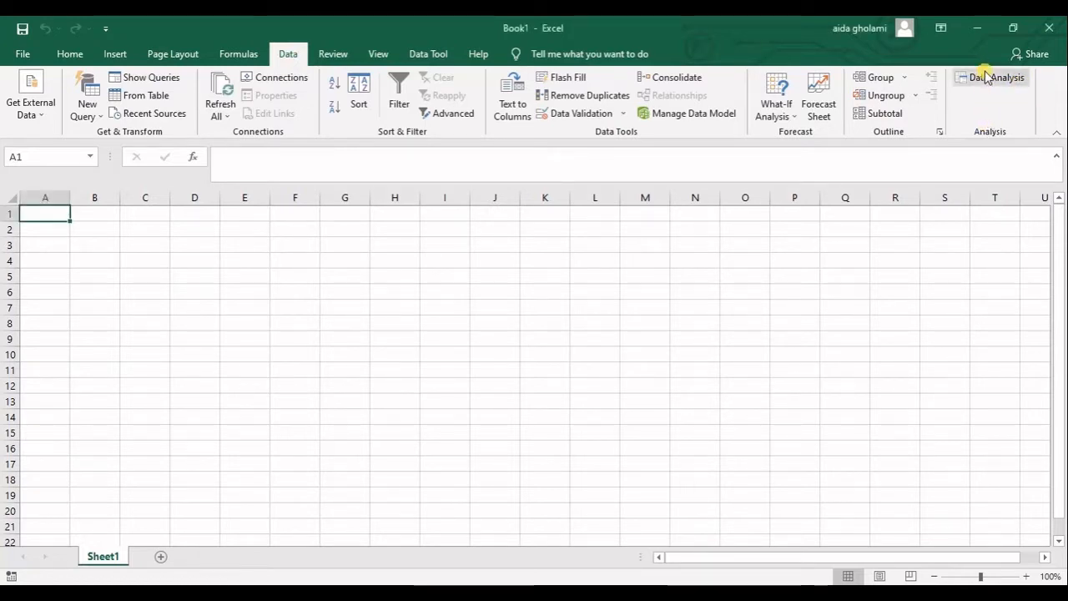
Enable the Analysis ToolPak add-in through Excel's options
{"action": "left_click", "coordinate": [27, 54]}
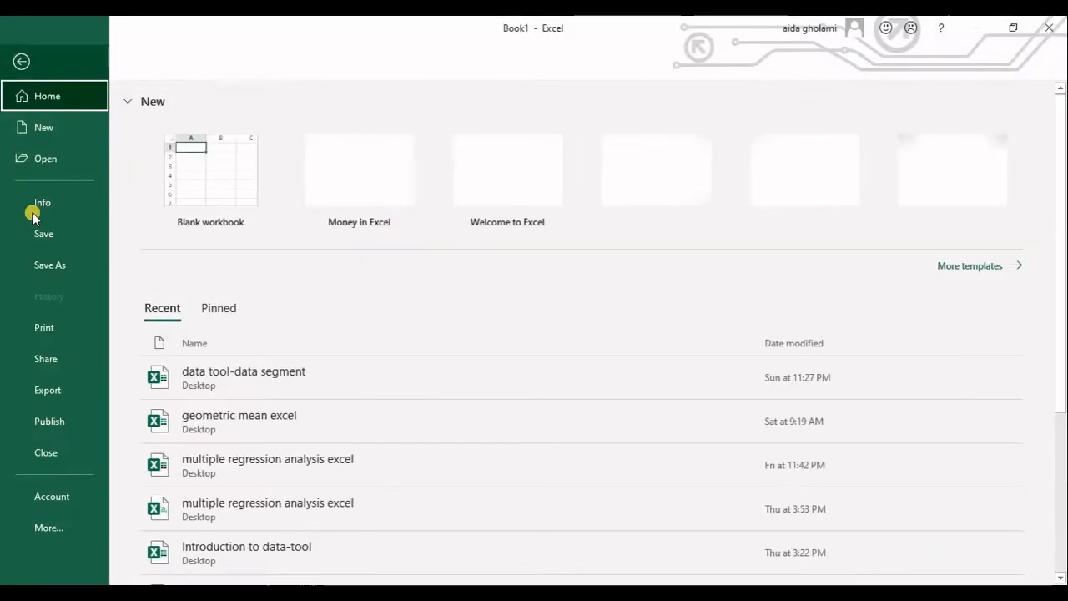
{"action": "left_click", "coordinate": [50, 528]}
{"action": "left_click", "coordinate": [146, 557]}
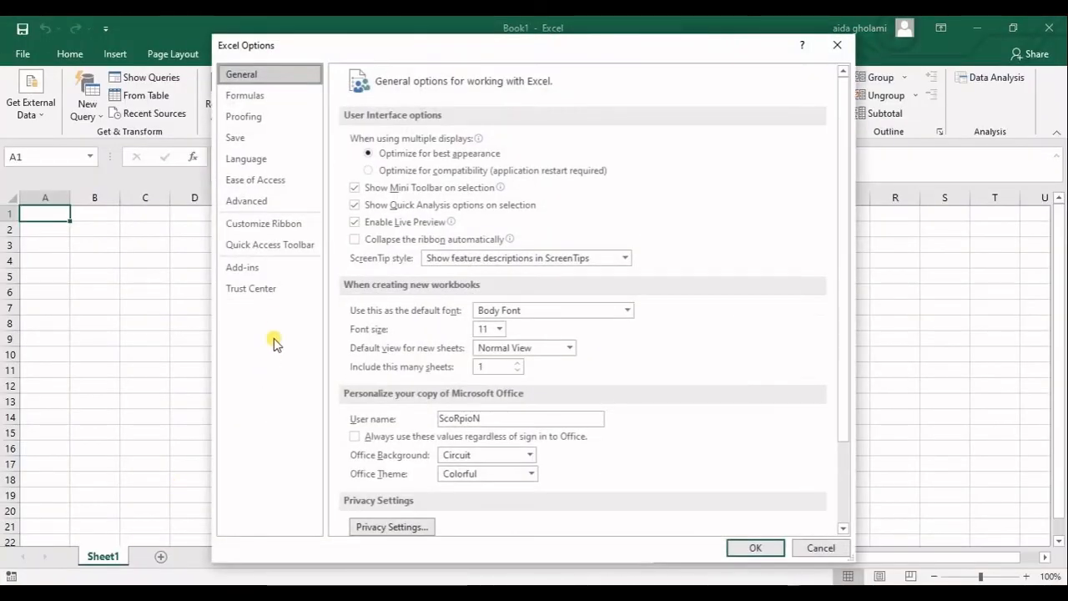
{"action": "left_click", "coordinate": [262, 267]}
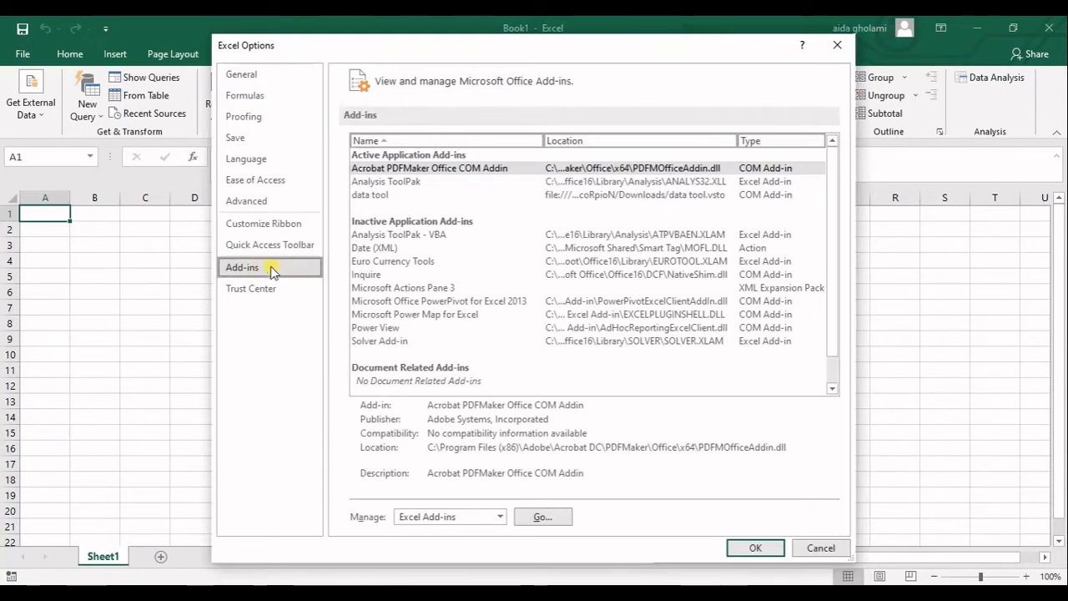
{"action": "left_click", "coordinate": [381, 182]}
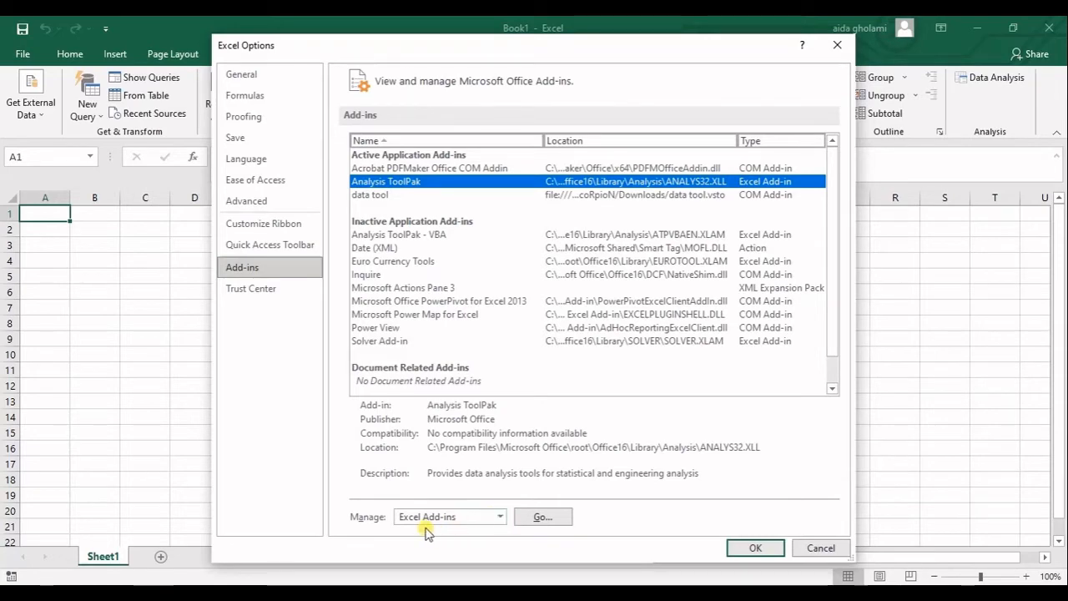
{"action": "left_click", "coordinate": [540, 517]}
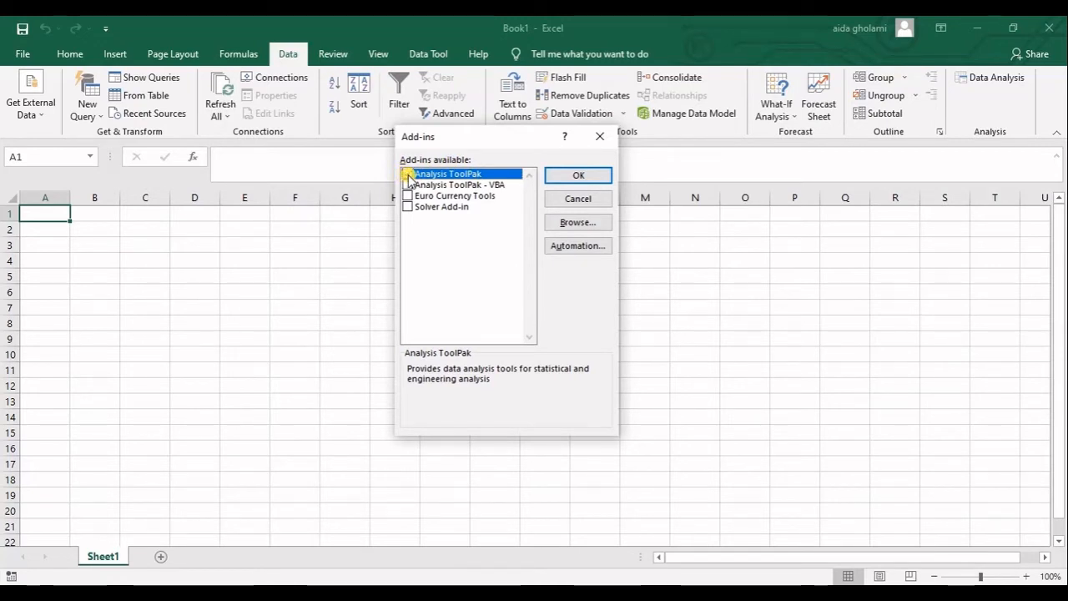
{"action": "left_click", "coordinate": [607, 175]}
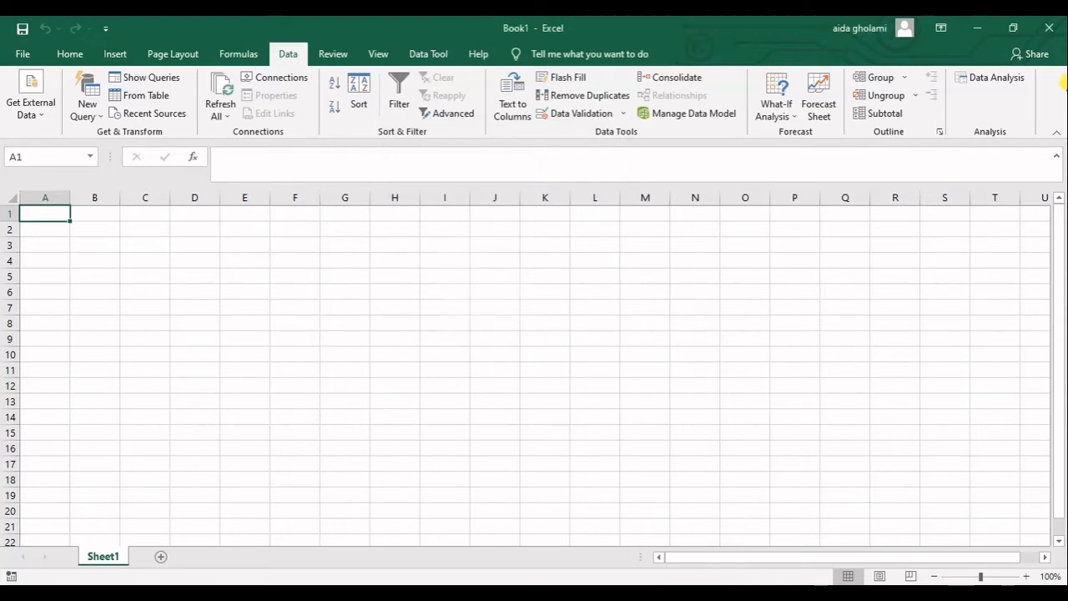
Open the Data Analysis dialog, browse its list of analysis tools, and close it
{"action": "left_click", "coordinate": [990, 79]}
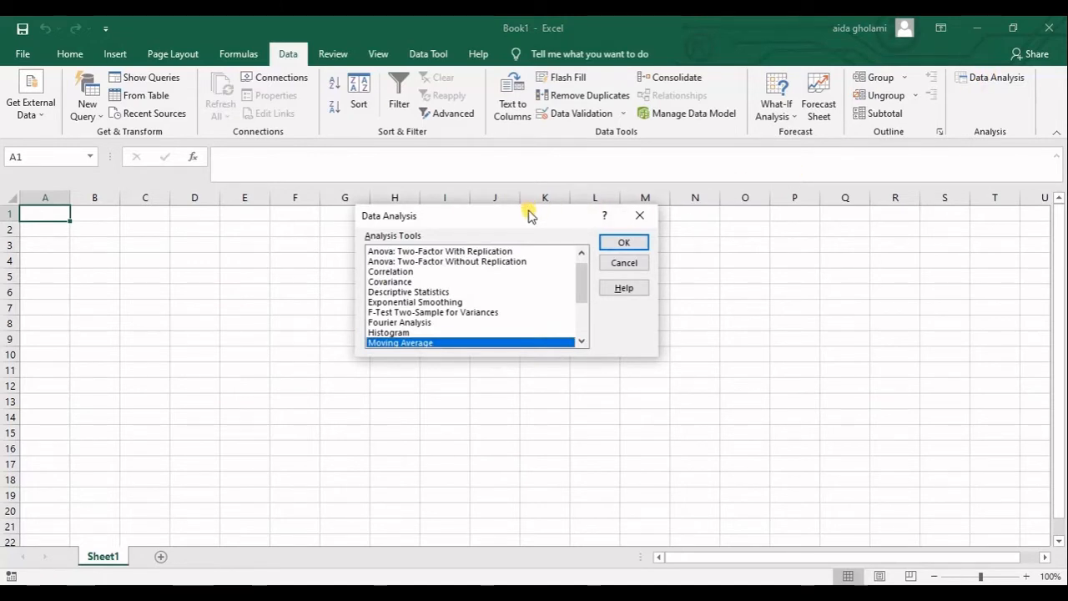
{"action": "left_click_drag", "start_coordinate": [530, 216], "coordinate": [521, 87]}
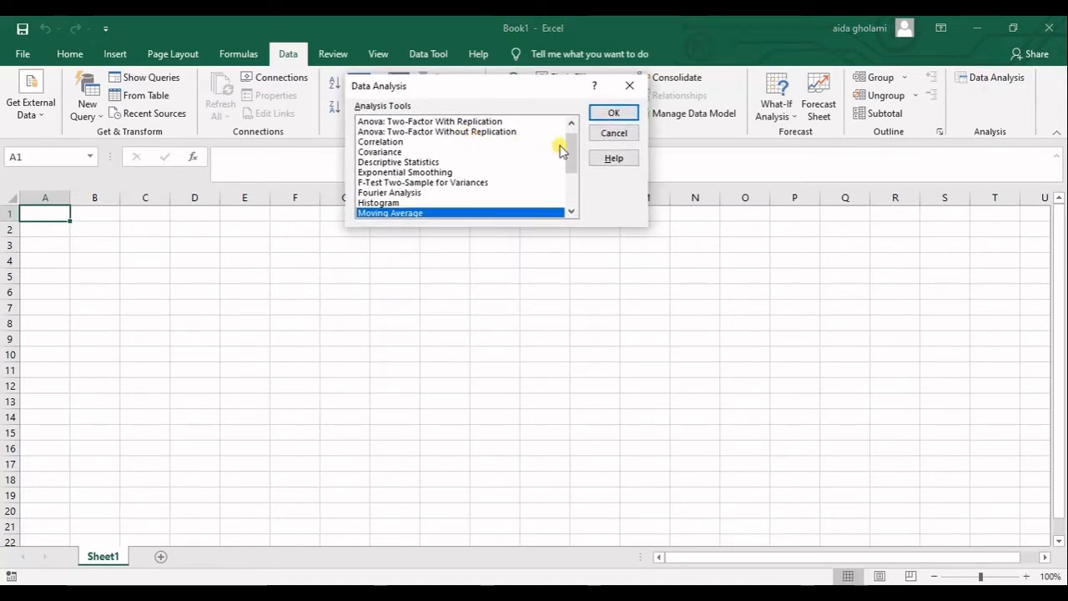
{"action": "left_click_drag", "start_coordinate": [573, 150], "coordinate": [571, 143]}
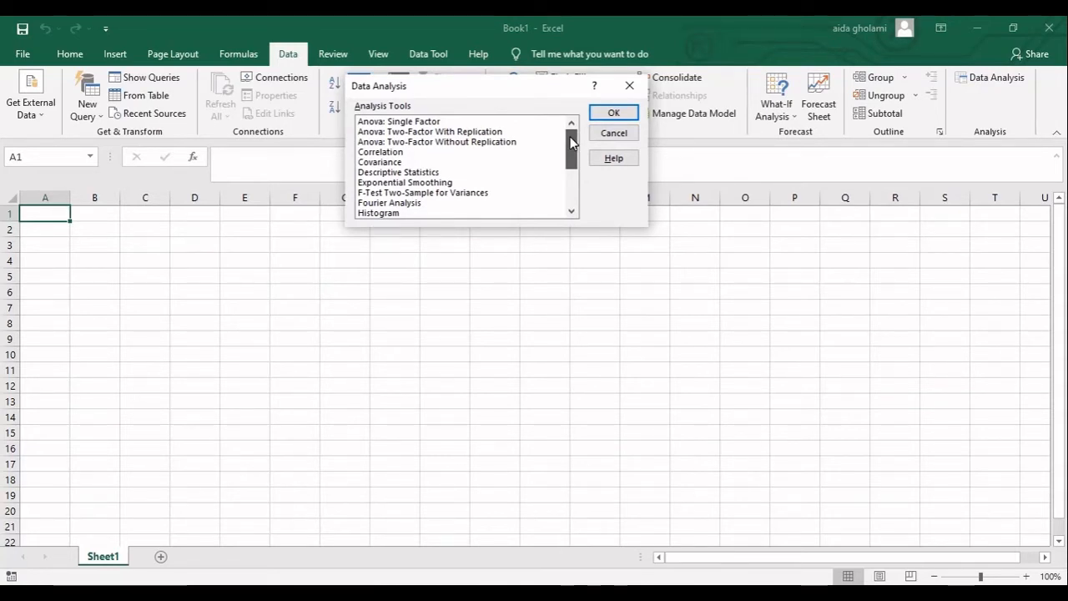
{"action": "mouse_move", "coordinate": [573, 143]}
{"action": "left_mouse_down"}
{"action": "mouse_move", "coordinate": [572, 178]}
{"action": "mouse_move", "coordinate": [572, 148]}
{"action": "left_mouse_up"}
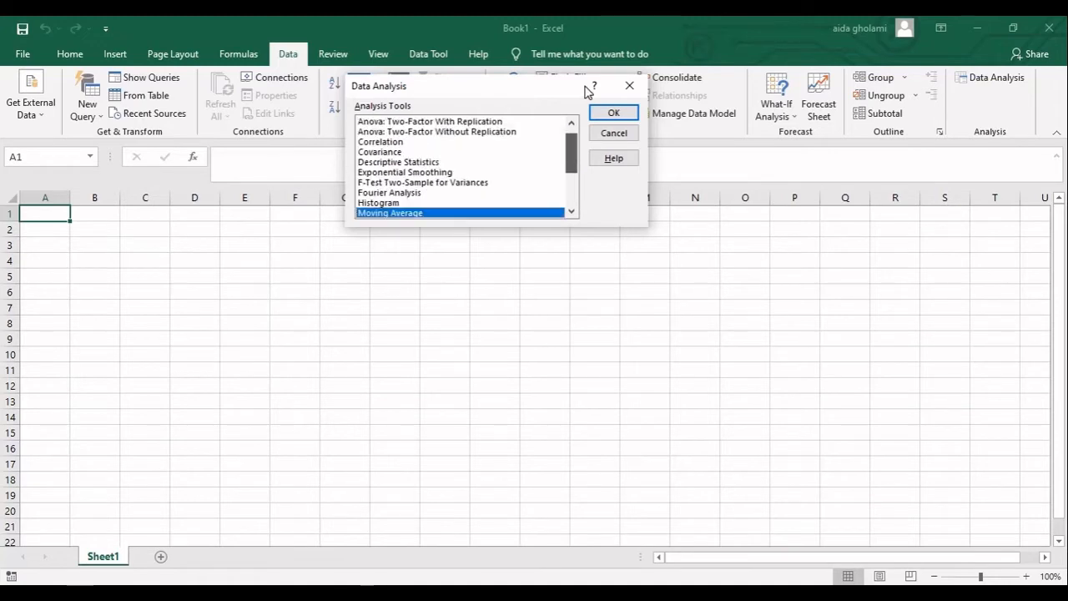
{"action": "scroll", "coordinate": [584, 160], "scroll_direction": "down", "scroll_amount": 3}
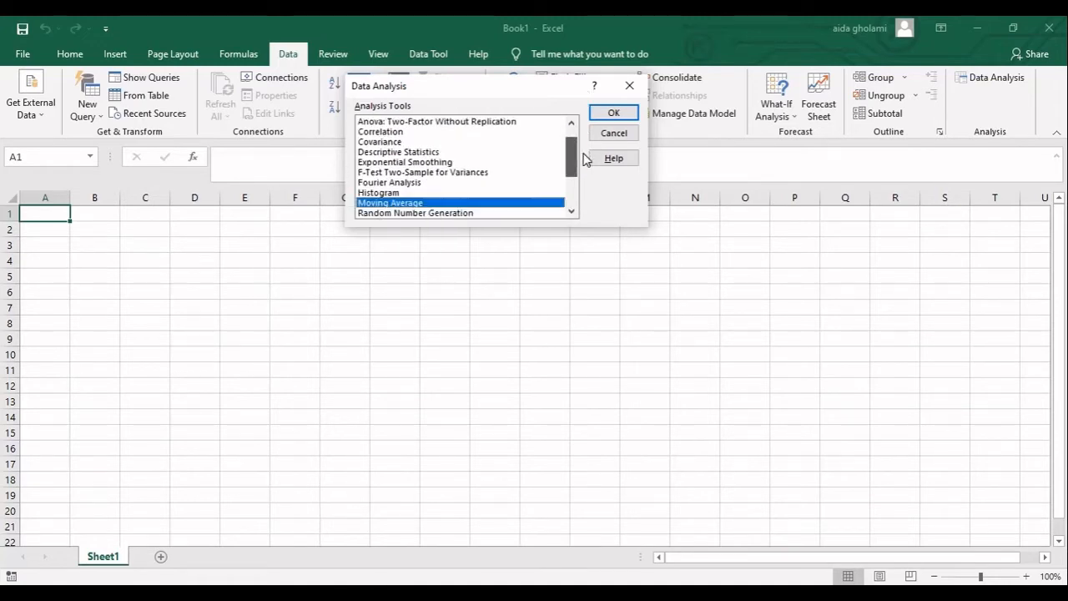
{"action": "left_click_drag", "start_coordinate": [572, 190], "coordinate": [574, 138]}
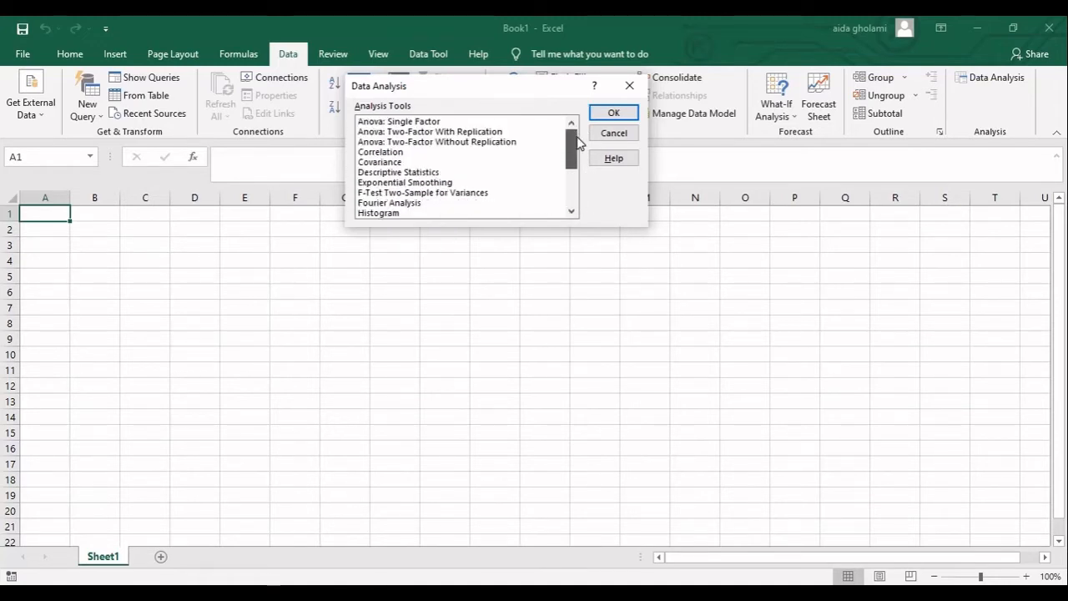
{"action": "left_click", "coordinate": [372, 124]}
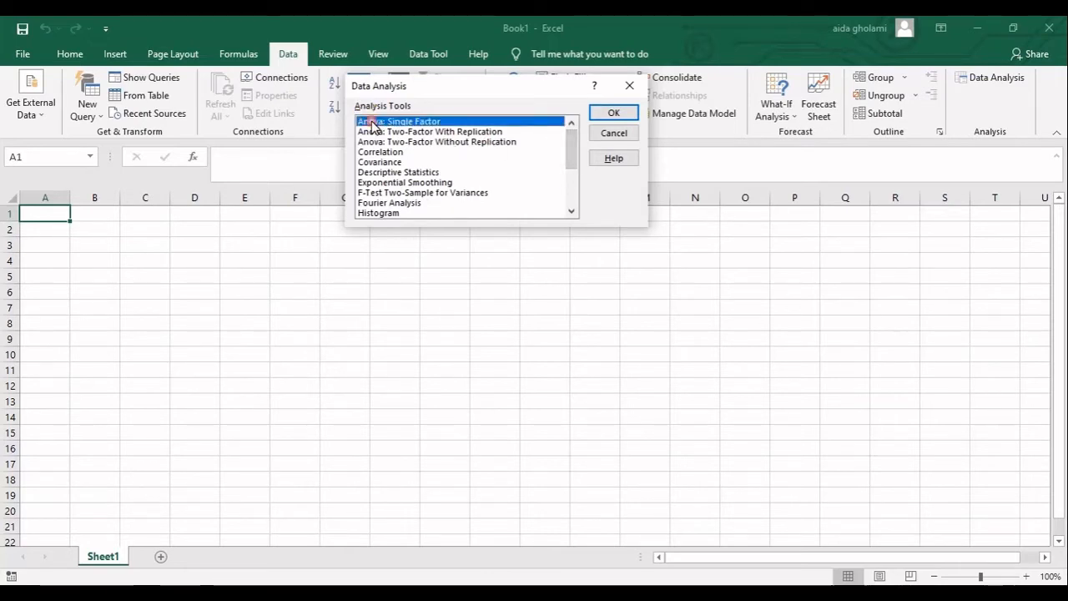
{"action": "left_click", "coordinate": [372, 133]}
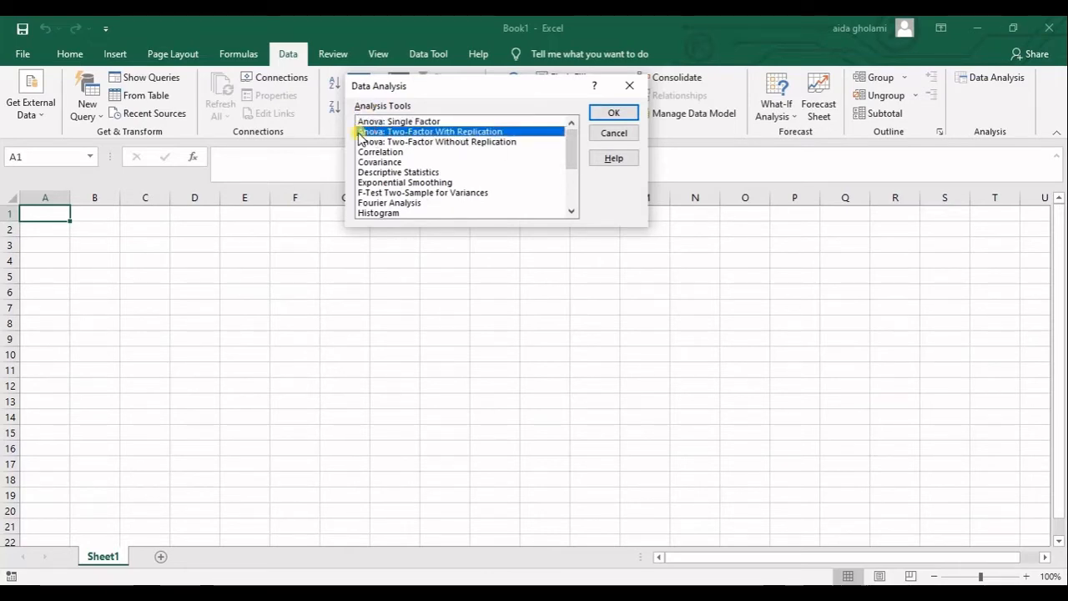
{"action": "left_click", "coordinate": [421, 142]}
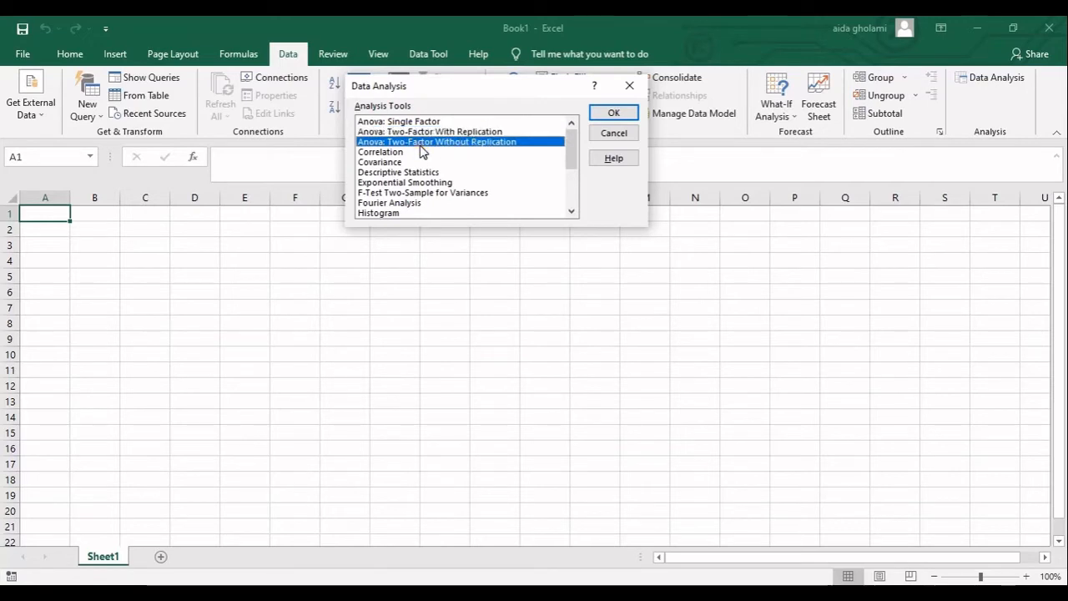
{"action": "left_click", "coordinate": [420, 153]}
{"action": "left_click", "coordinate": [410, 162]}
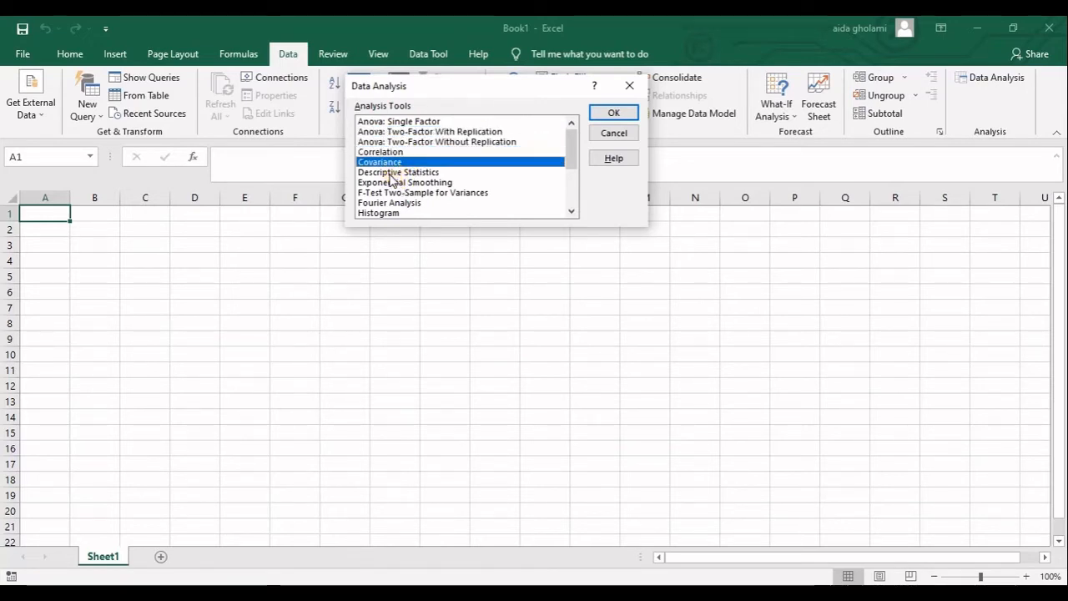
{"action": "left_click", "coordinate": [397, 173]}
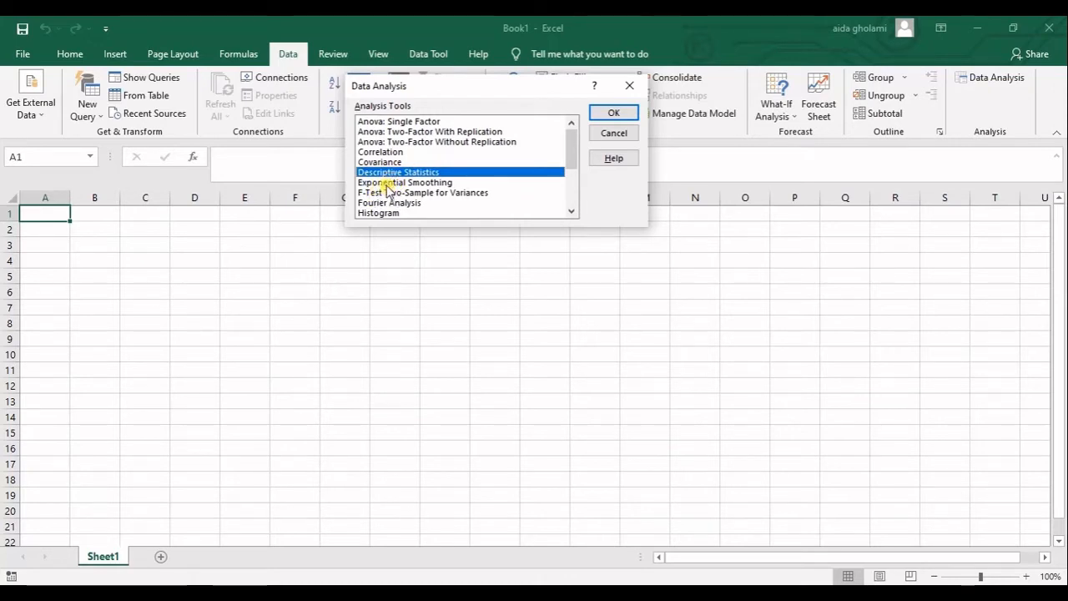
{"action": "left_click", "coordinate": [387, 184]}
{"action": "scroll", "coordinate": [388, 188], "scroll_direction": "down", "scroll_amount": 2}
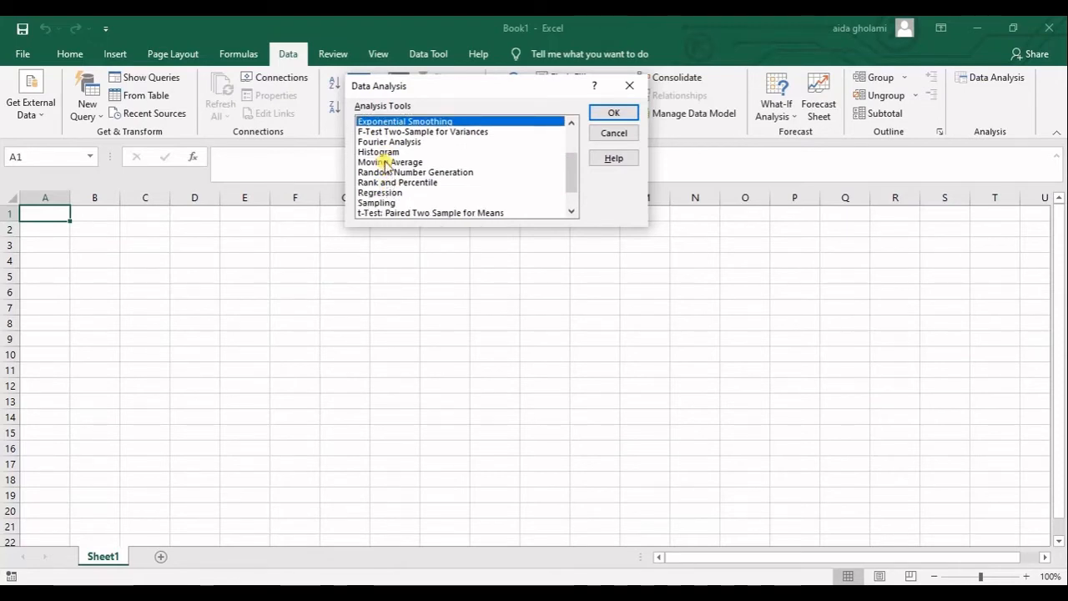
{"action": "left_click", "coordinate": [384, 160]}
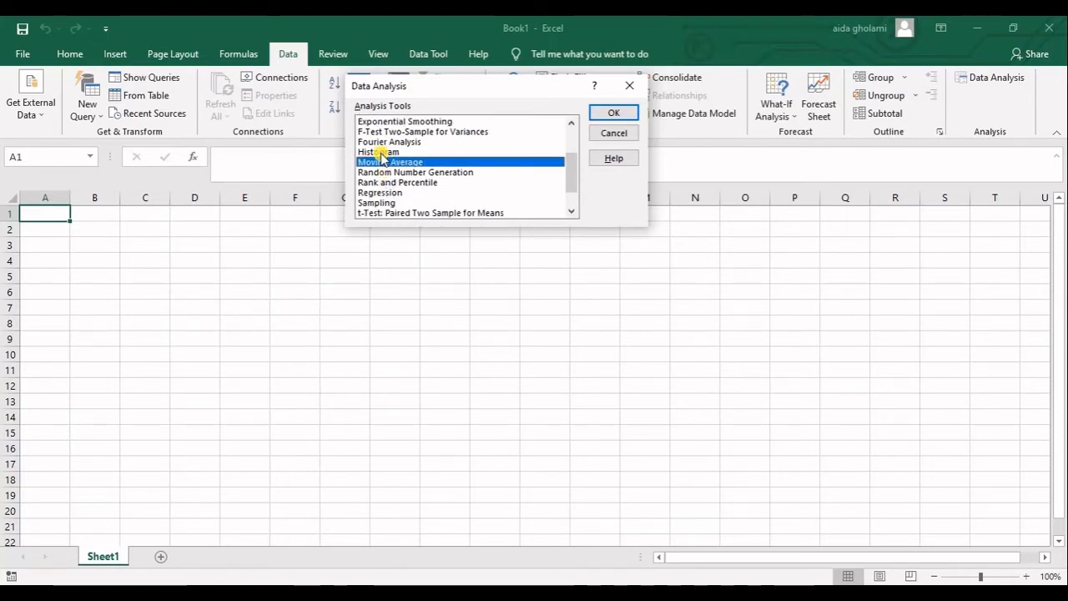
{"action": "left_click", "coordinate": [382, 152]}
{"action": "scroll", "coordinate": [384, 190], "scroll_direction": "down", "scroll_amount": 1}
{"action": "left_click", "coordinate": [380, 163]}
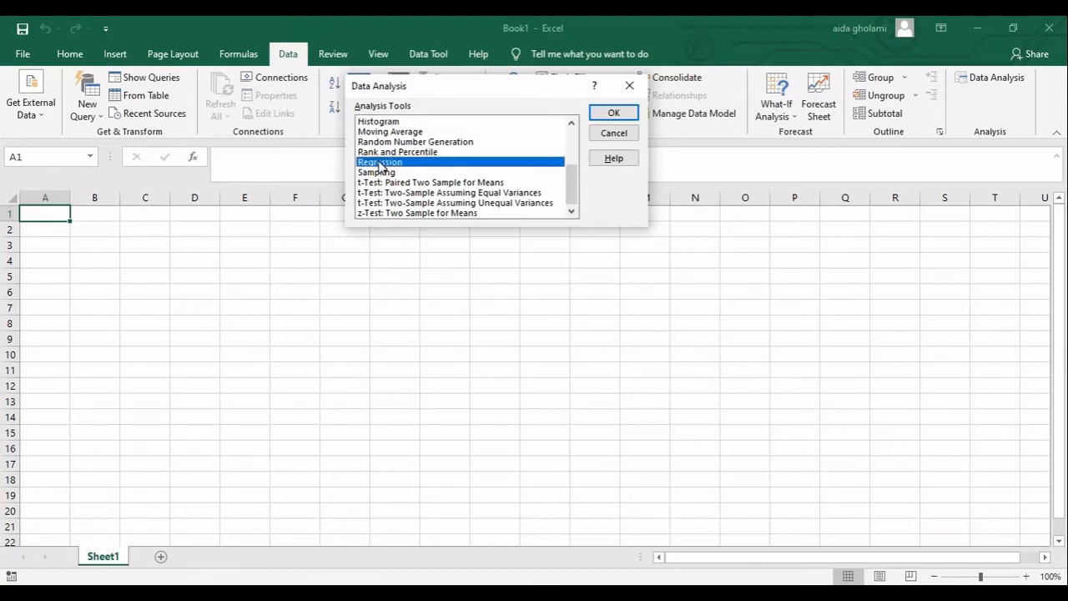
{"action": "left_click", "coordinate": [379, 172]}
{"action": "left_click", "coordinate": [383, 183]}
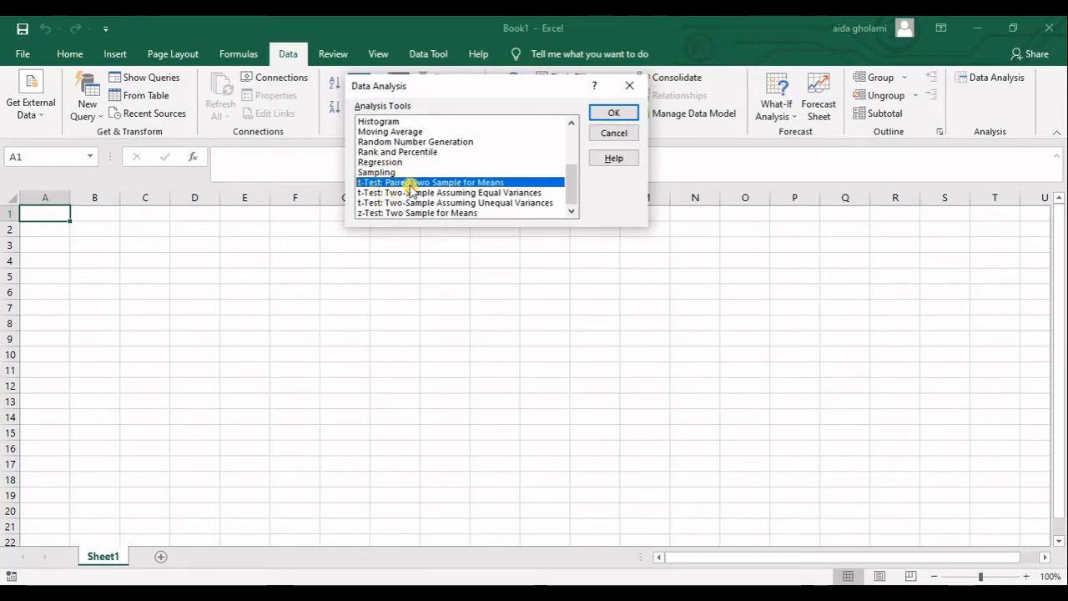
{"action": "left_click", "coordinate": [463, 193]}
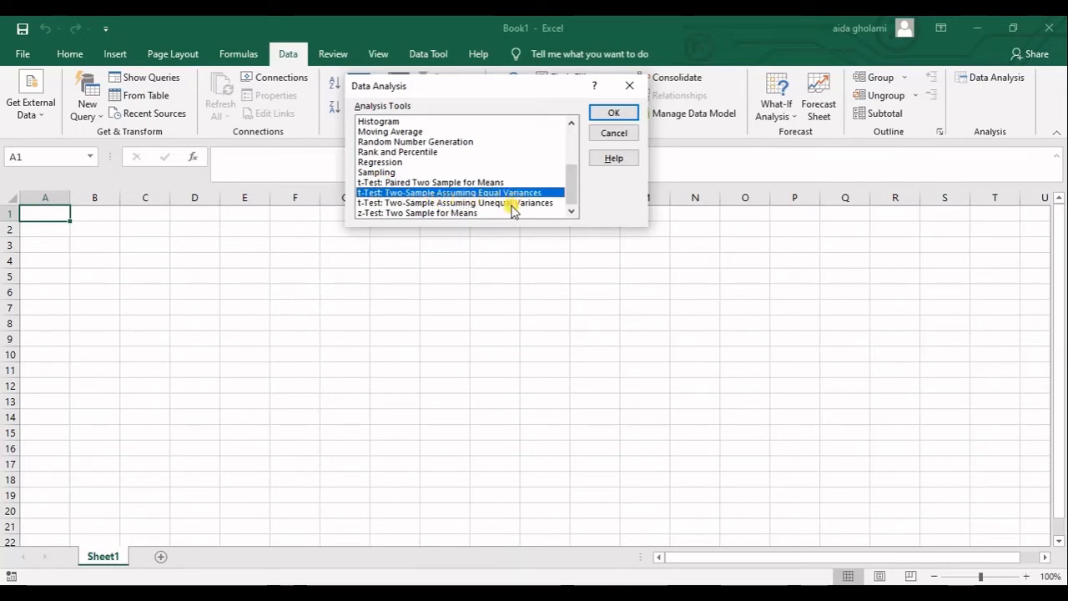
{"action": "left_click", "coordinate": [473, 213]}
{"action": "scroll", "coordinate": [450, 190], "scroll_direction": "up", "scroll_amount": 3}
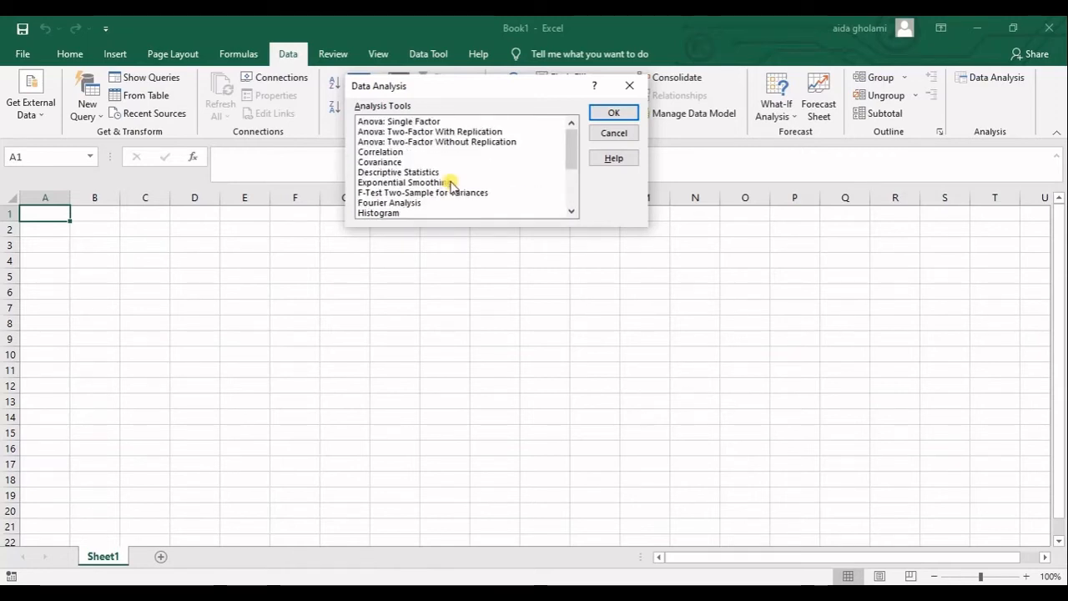
{"action": "left_click", "coordinate": [629, 85]}
Clear the contents of columns A to C
{"action": "left_click_drag", "start_coordinate": [45, 197], "coordinate": [154, 192]}
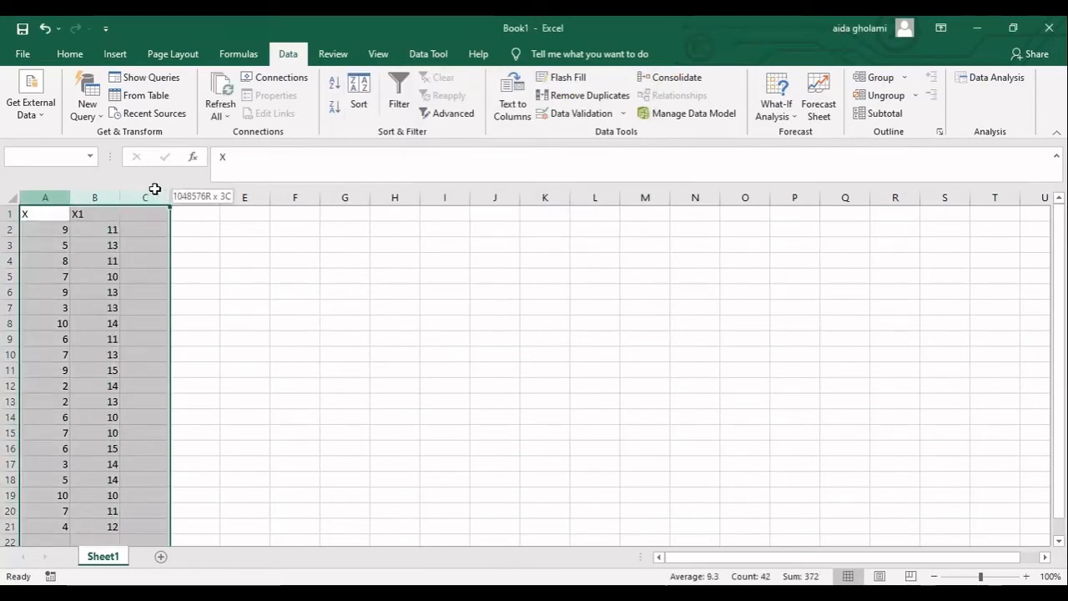
{"action": "key", "text": "Delete"}
{"action": "left_click", "coordinate": [110, 215]}
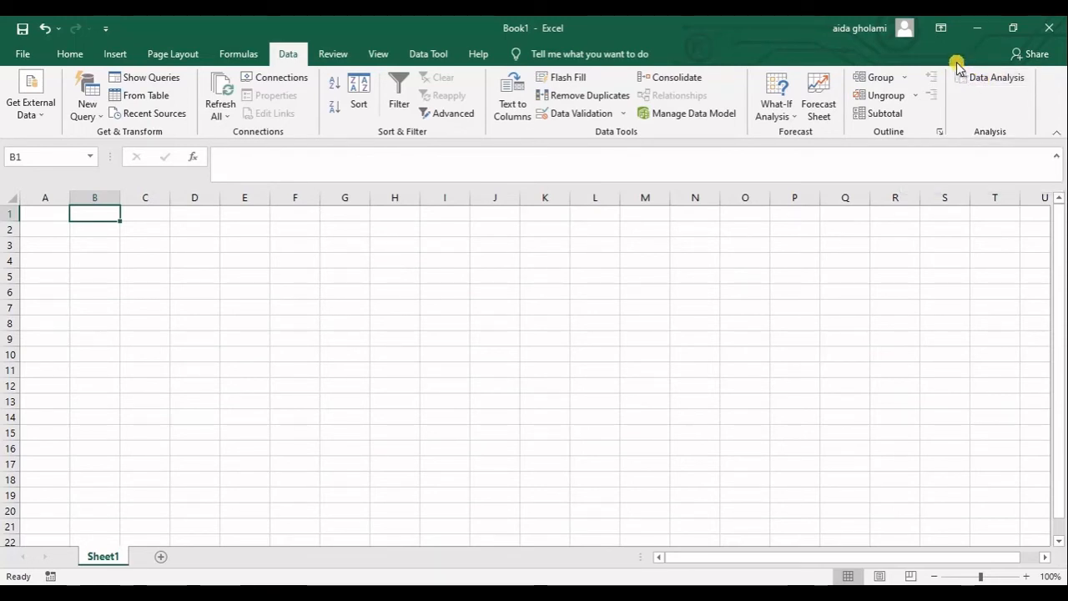
Enter the column headers X in A1 and Y in B1
{"action": "left_click", "coordinate": [42, 215]}
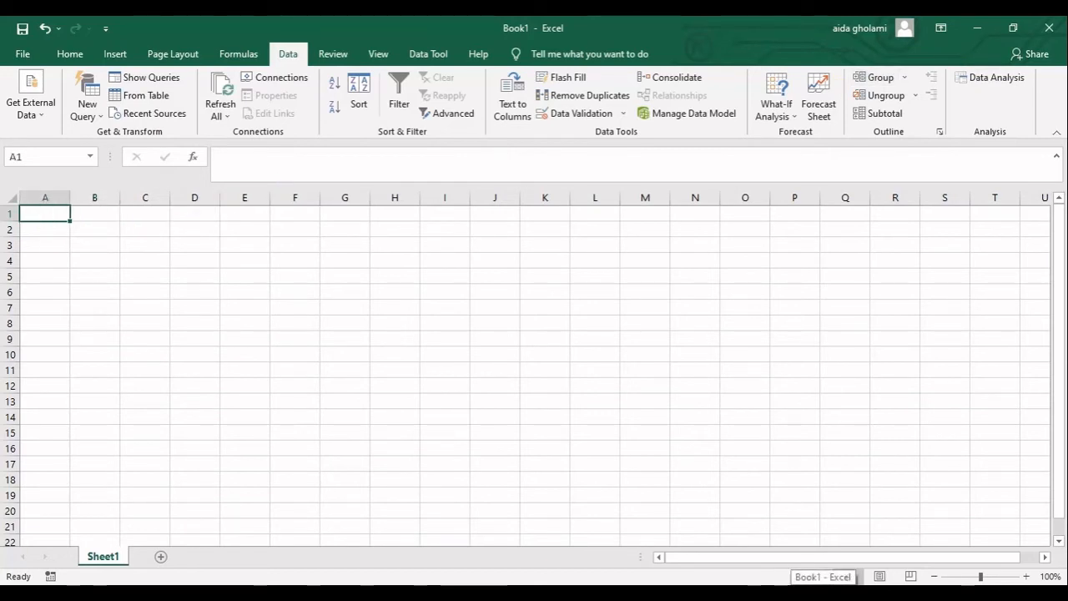
{"action": "type", "text": "X"}
{"action": "key", "text": "Tab"}
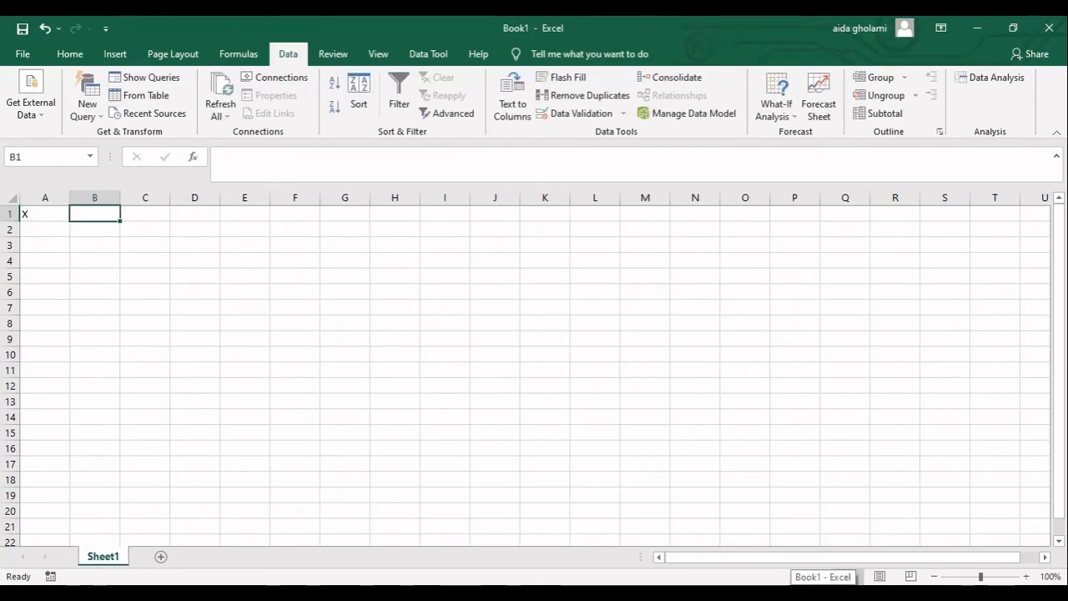
{"action": "type", "text": "Y"}
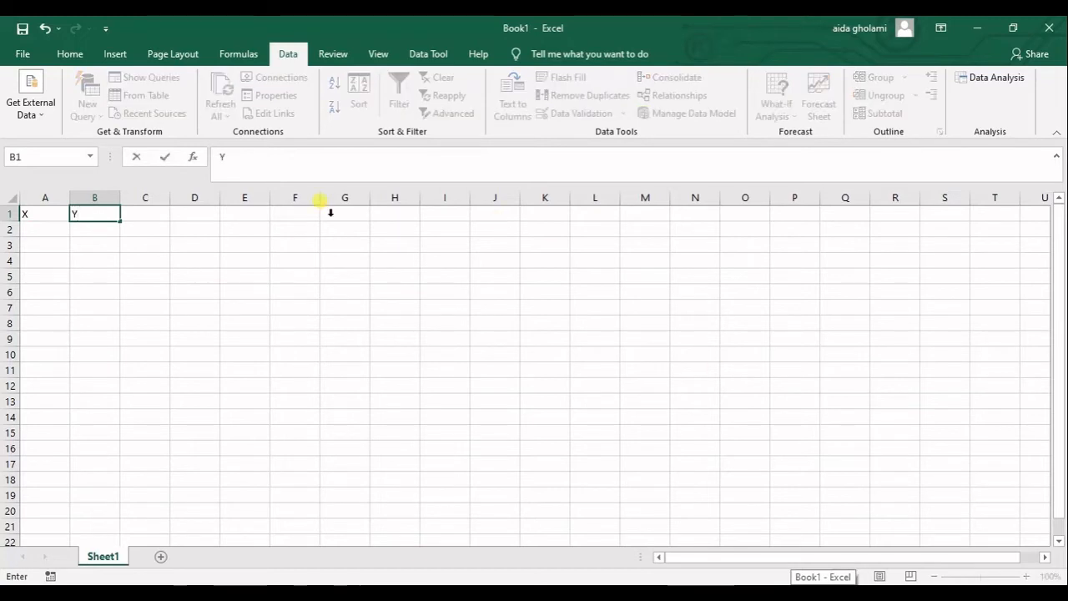
Enter =RANDBETWEEN(1,5) in cell A2 and fill it down through A21
{"action": "left_click", "coordinate": [61, 231]}
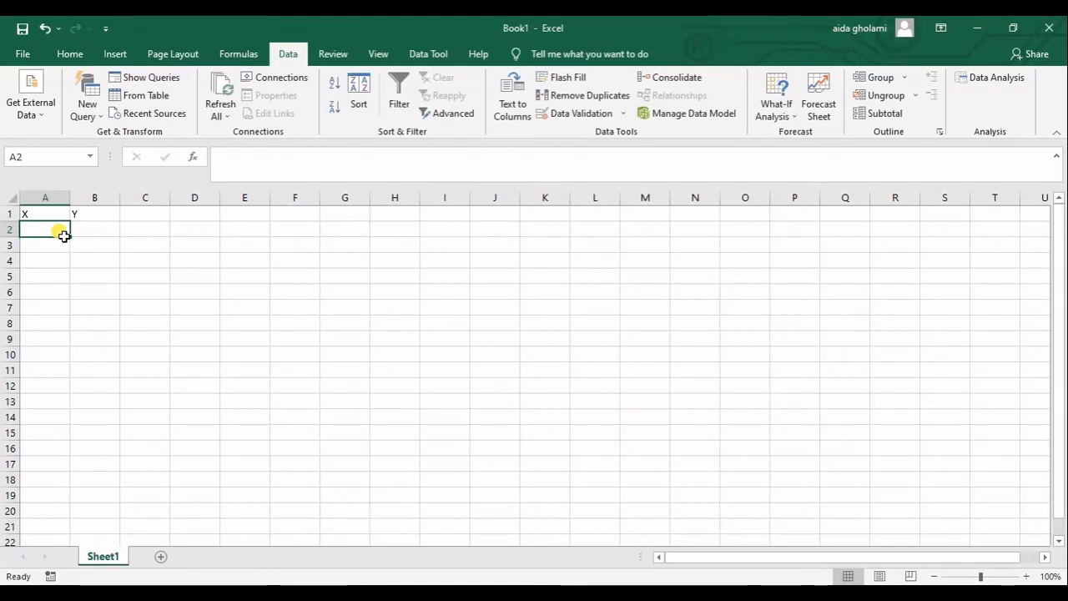
{"action": "type", "text": "=ran"}
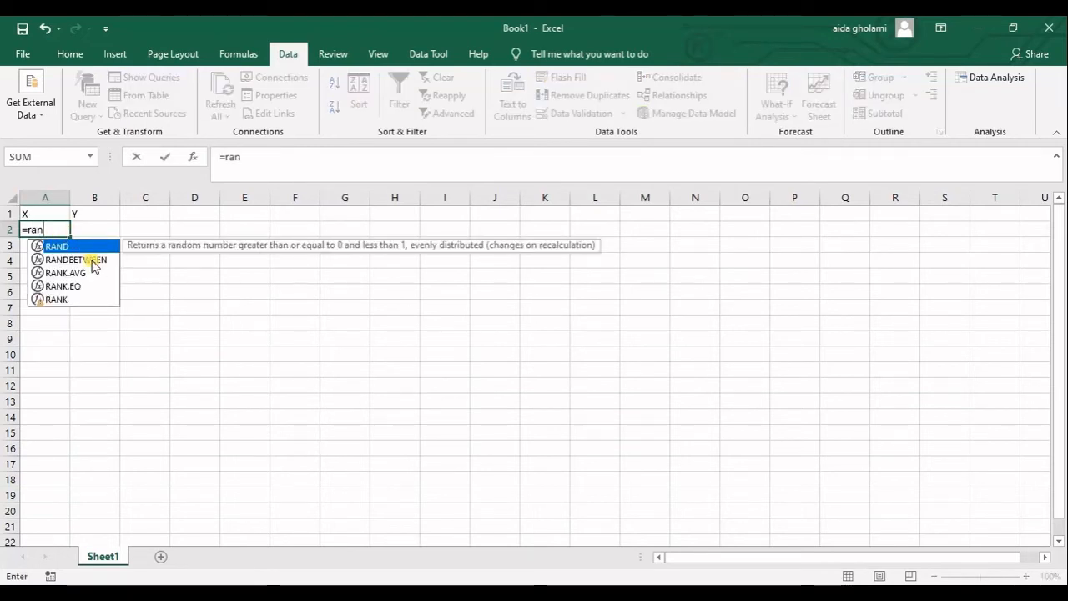
{"action": "double_click", "coordinate": [83, 260]}
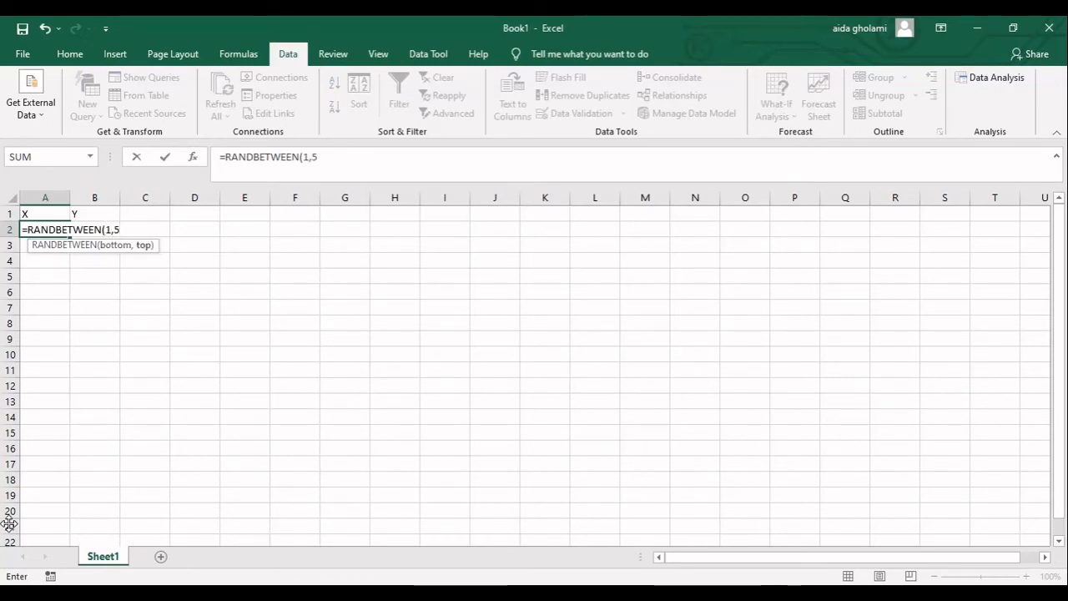
{"action": "key", "text": "Return"}
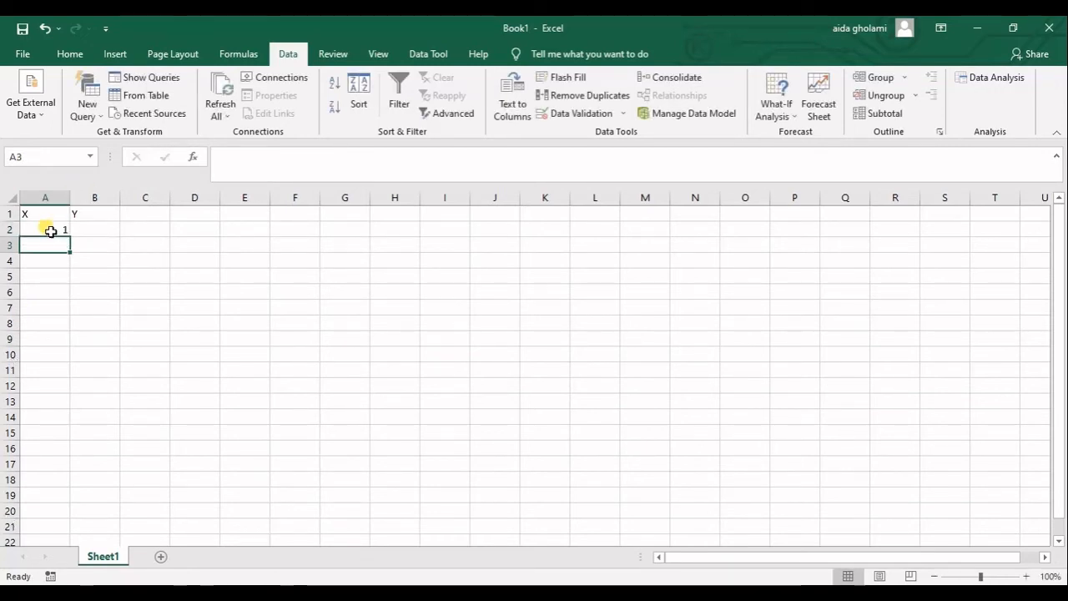
{"action": "left_click", "coordinate": [46, 230]}
{"action": "left_click_drag", "start_coordinate": [76, 242], "coordinate": [77, 535]}
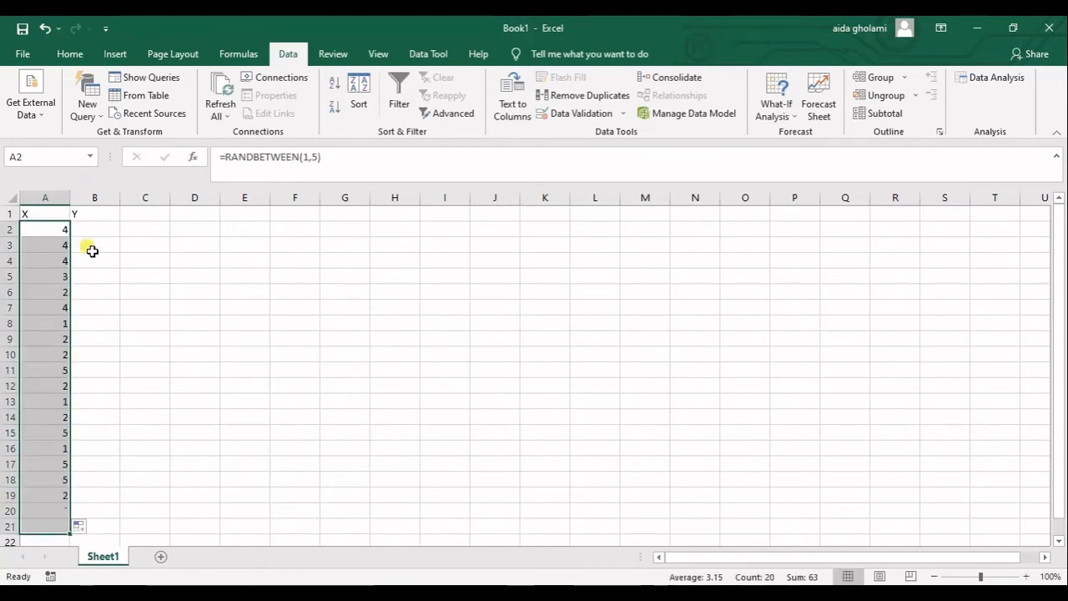
Enter =RANDBETWEEN(5,10) in cell B2 and fill it down through B21
{"action": "left_click", "coordinate": [90, 233]}
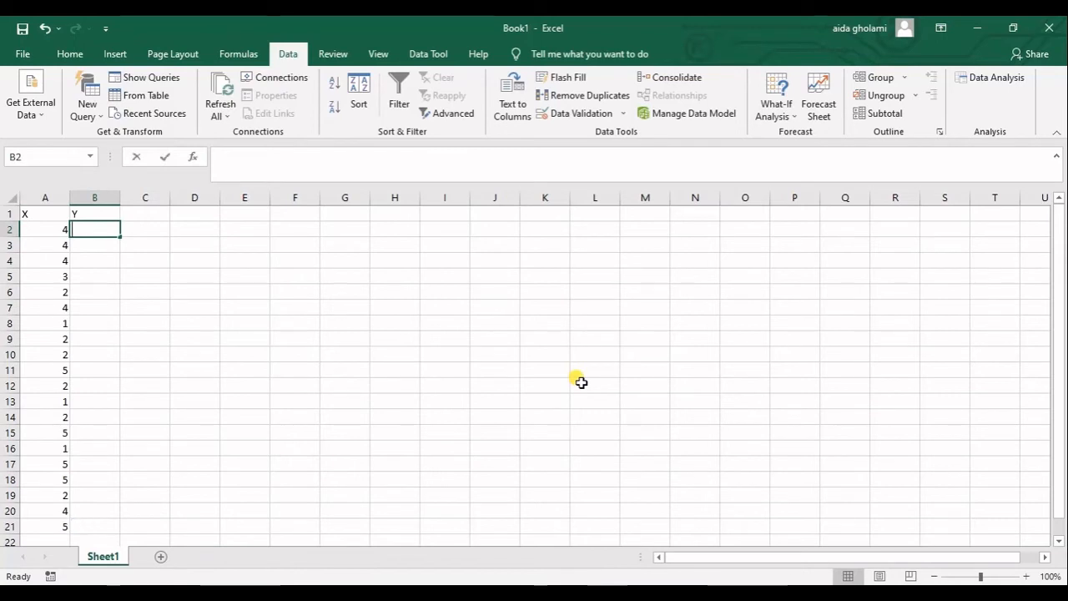
{"action": "type", "text": "=ran"}
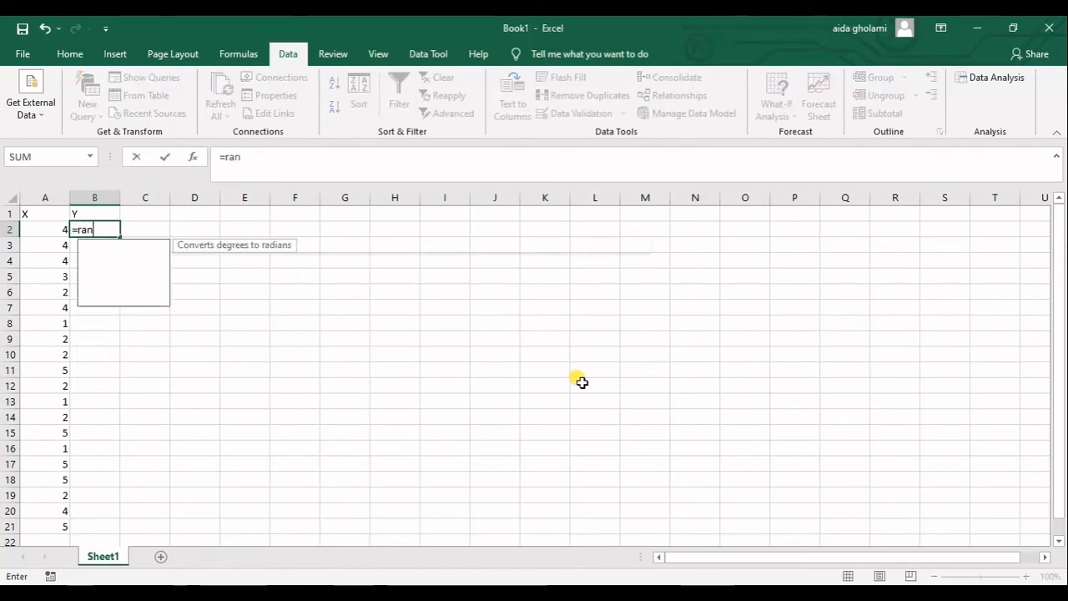
{"action": "left_click", "coordinate": [118, 259]}
{"action": "double_click", "coordinate": [118, 260]}
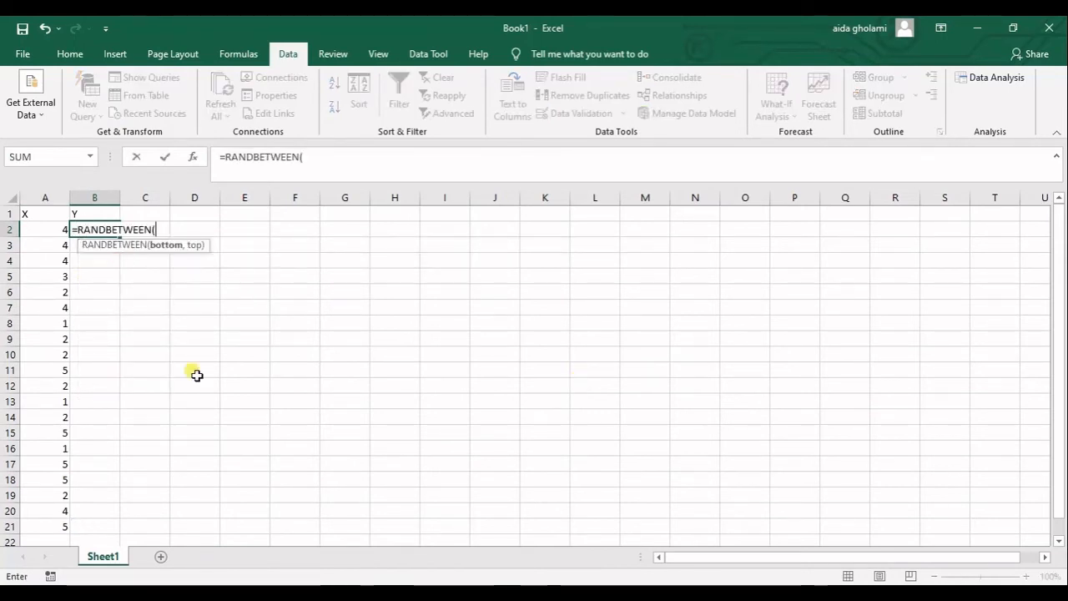
{"action": "type", "text": "5,"}
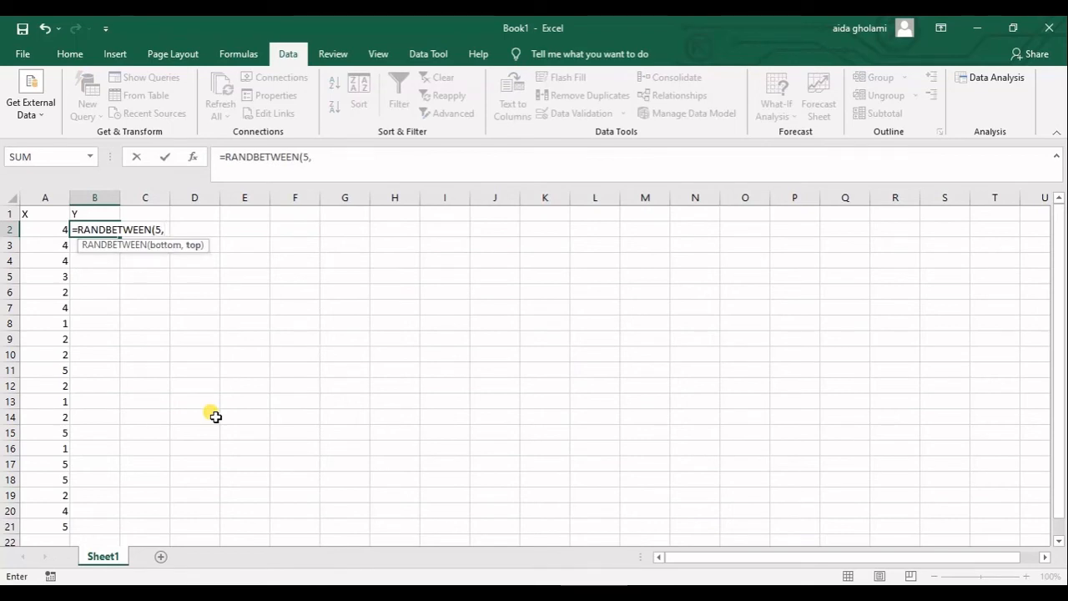
{"action": "type", "text": "10"}
{"action": "key", "text": "Return"}
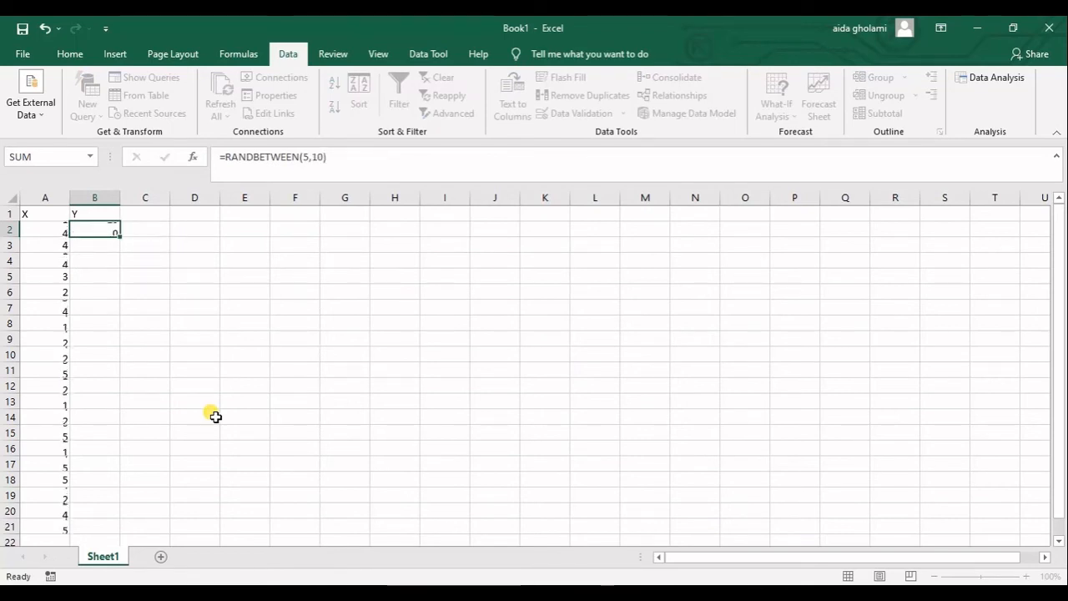
{"action": "left_click", "coordinate": [115, 232]}
{"action": "mouse_move", "coordinate": [121, 238]}
{"action": "left_mouse_down"}
{"action": "mouse_move", "coordinate": [134, 495]}
{"action": "mouse_move", "coordinate": [125, 545]}
{"action": "mouse_move", "coordinate": [95, 258]}
{"action": "mouse_move", "coordinate": [106, 236]}
{"action": "left_mouse_up"}
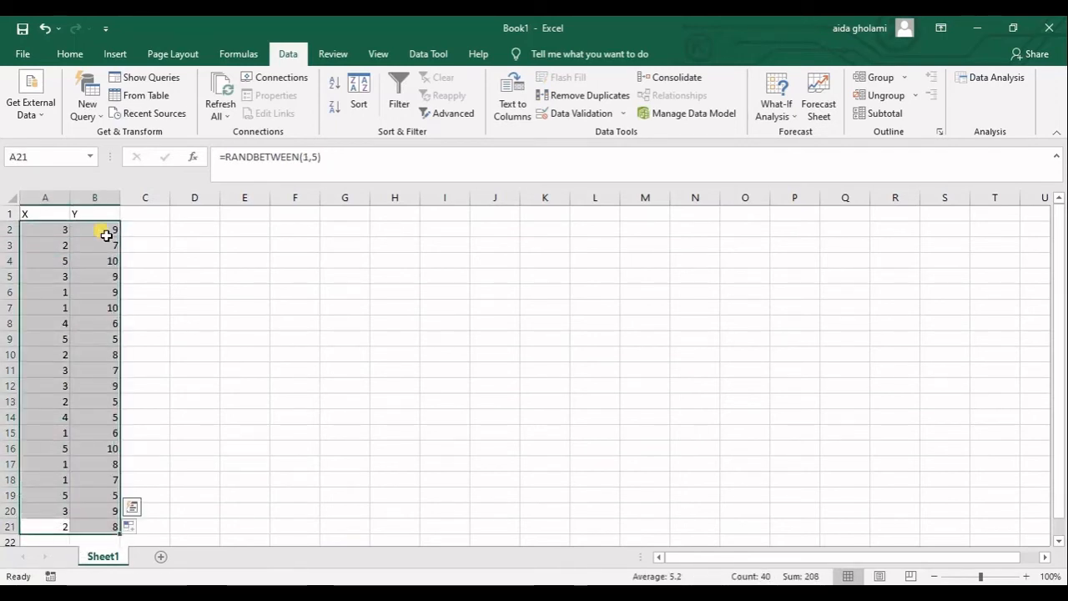
Copy the X and Y data in A2:B21 and paste it back in place as values only
{"action": "key", "text": "ctrl+c"}
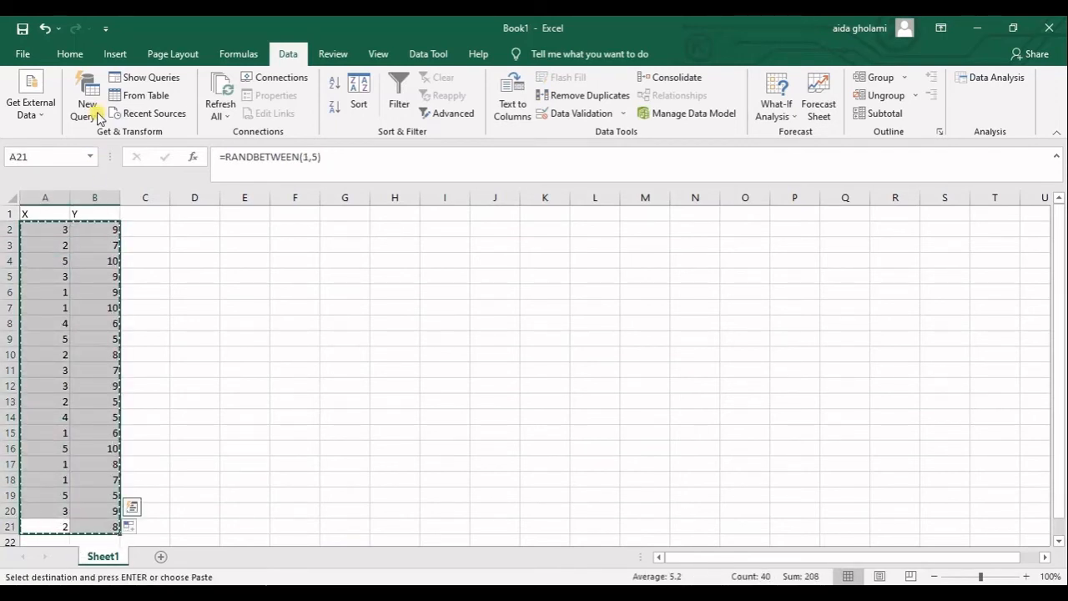
{"action": "left_click", "coordinate": [67, 51]}
{"action": "left_click", "coordinate": [36, 112]}
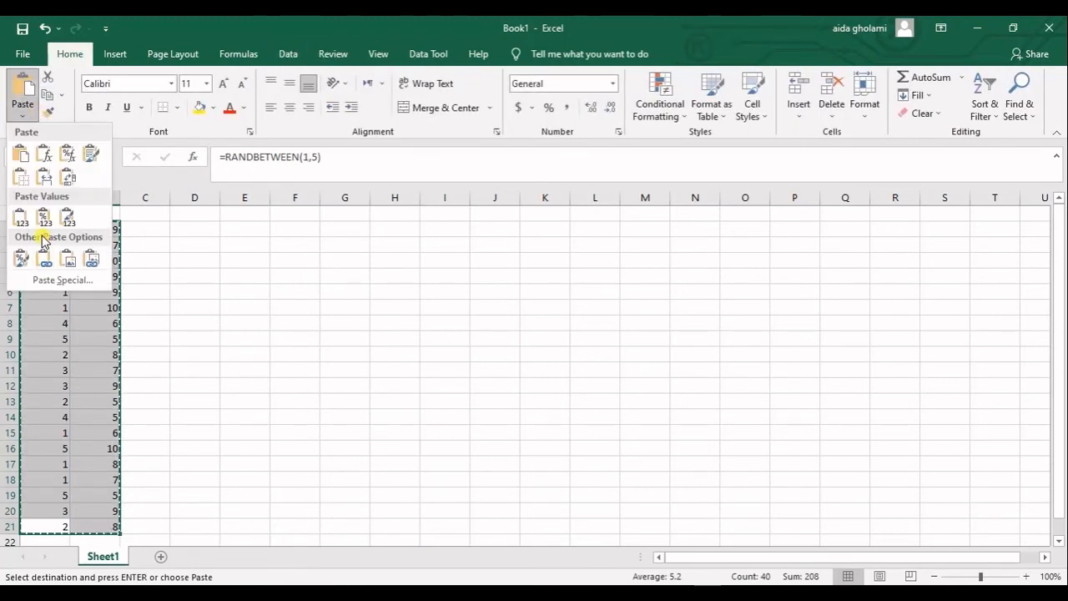
{"action": "left_click", "coordinate": [47, 283]}
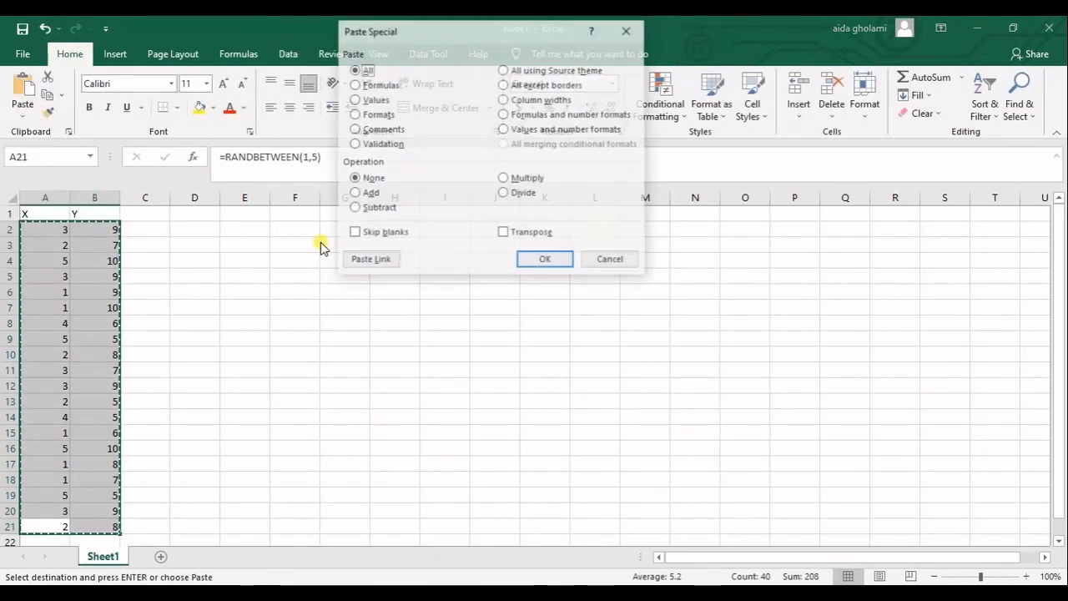
{"action": "left_click", "coordinate": [375, 99]}
{"action": "left_click", "coordinate": [546, 259]}
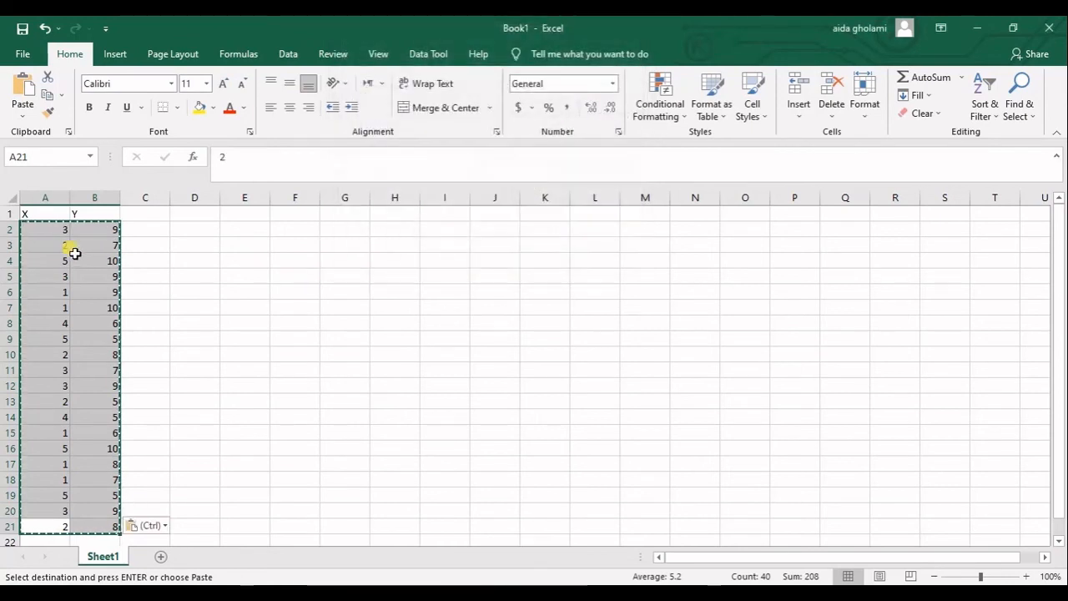
{"action": "left_click", "coordinate": [96, 261]}
{"action": "double_click", "coordinate": [96, 261]}
{"action": "left_click", "coordinate": [117, 294]}
{"action": "left_click", "coordinate": [130, 296]}
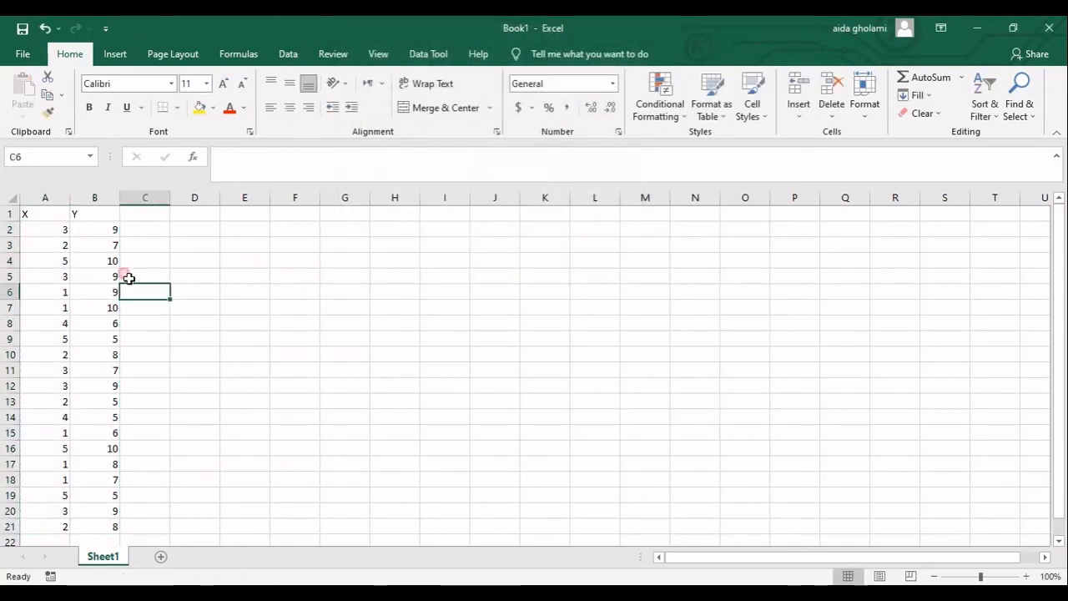
Open the Data Analysis dialog and start the Regression tool
{"action": "left_click", "coordinate": [273, 53]}
{"action": "left_click", "coordinate": [1019, 77]}
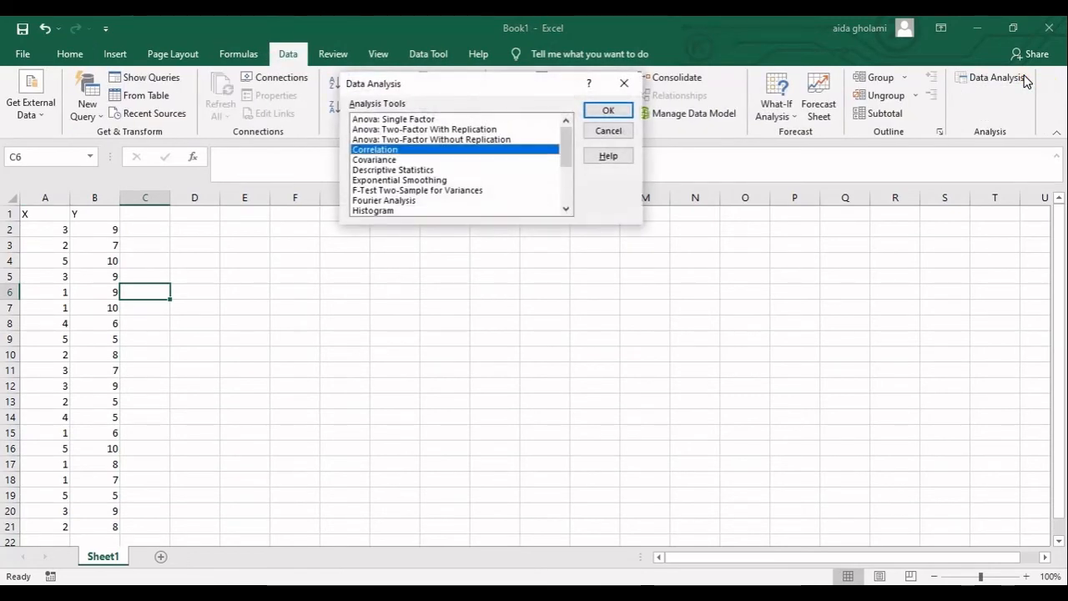
{"action": "left_click", "coordinate": [385, 171]}
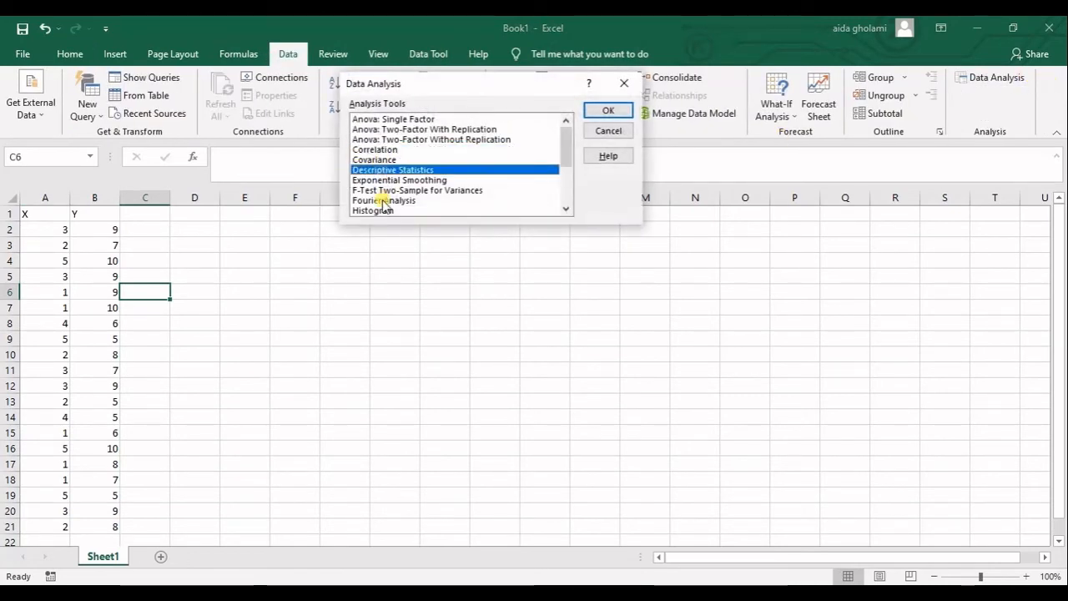
{"action": "scroll", "coordinate": [382, 201], "scroll_direction": "down", "scroll_amount": 2}
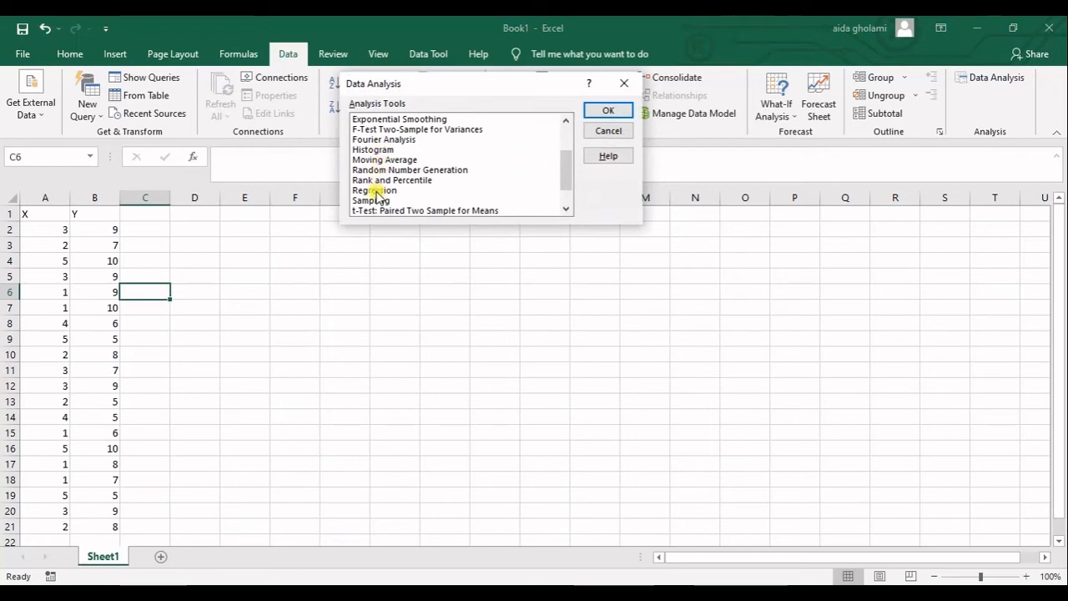
{"action": "left_click", "coordinate": [375, 191]}
{"action": "left_click", "coordinate": [600, 110]}
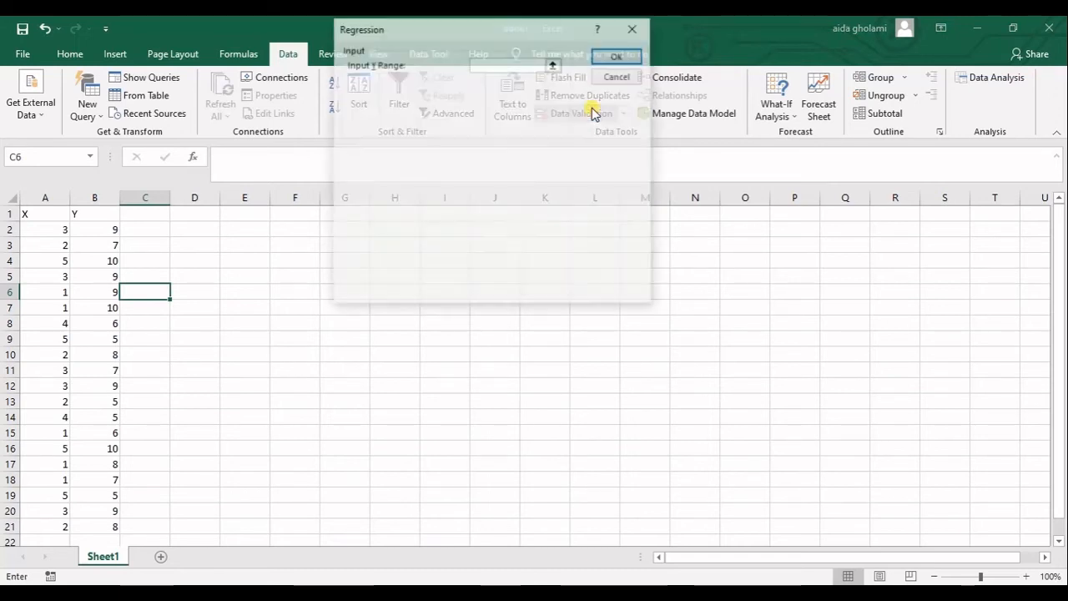
Set the regression Input Y Range to $B$1:$B$21 and the Input X Range to $A$1:$A$21
{"action": "left_click", "coordinate": [556, 66]}
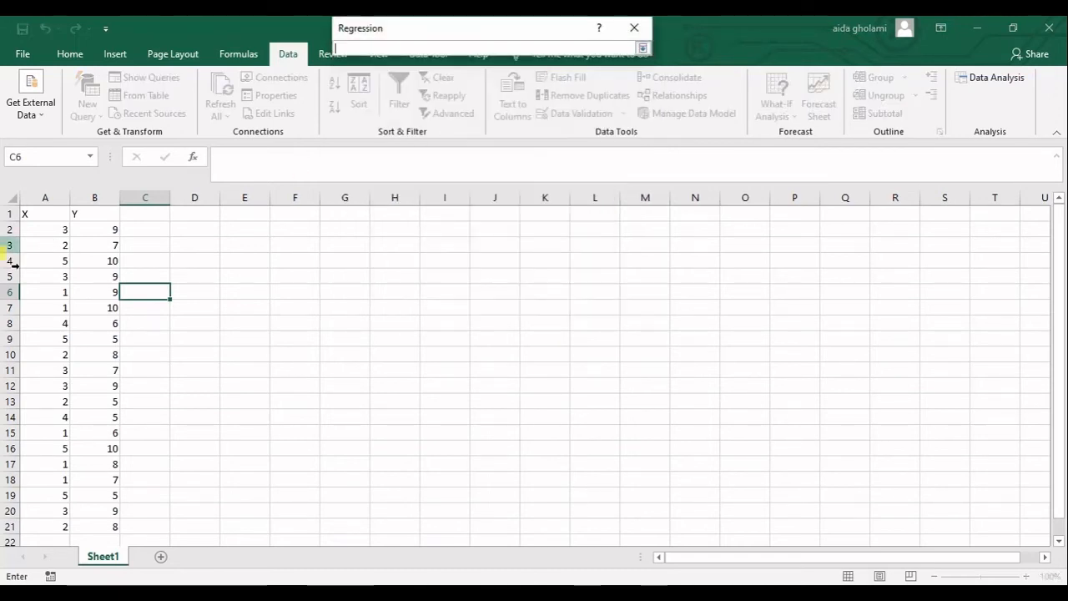
{"action": "left_click", "coordinate": [98, 214]}
{"action": "left_click_drag", "start_coordinate": [99, 214], "coordinate": [113, 527]}
{"action": "left_click", "coordinate": [641, 48]}
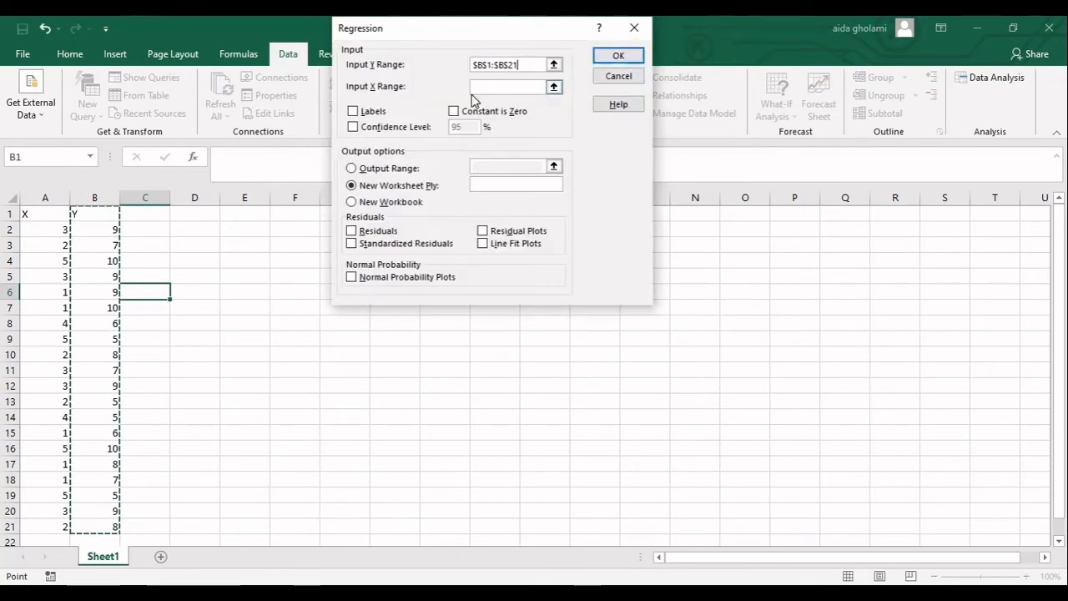
{"action": "left_click", "coordinate": [552, 88]}
{"action": "left_click_drag", "start_coordinate": [33, 215], "coordinate": [12, 529]}
{"action": "left_click", "coordinate": [642, 48]}
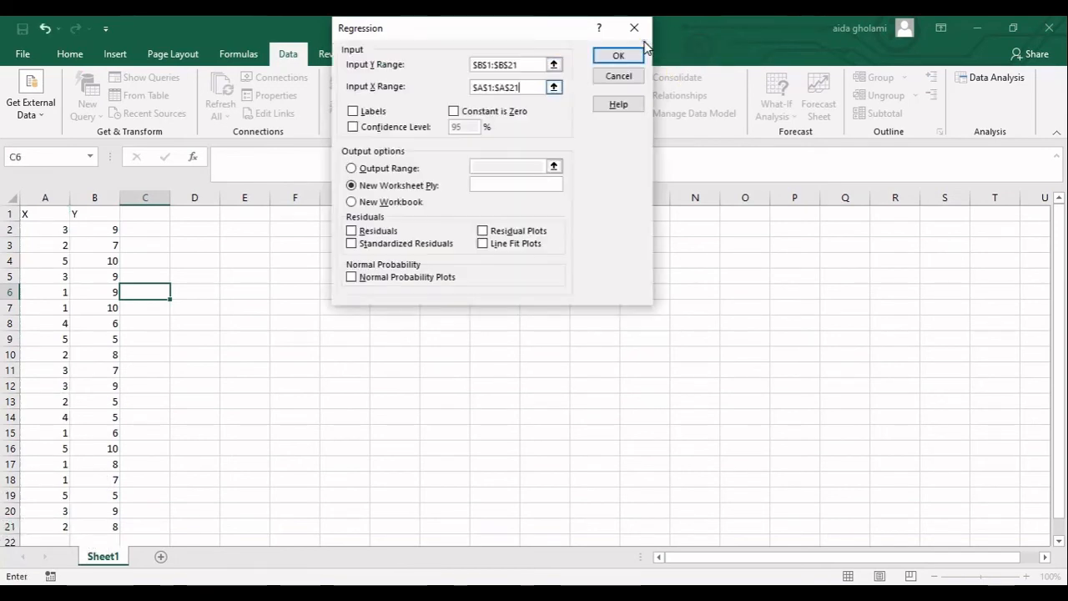
Turn on Labels, set the output range to cell E4, and run the regression
{"action": "left_click", "coordinate": [368, 110]}
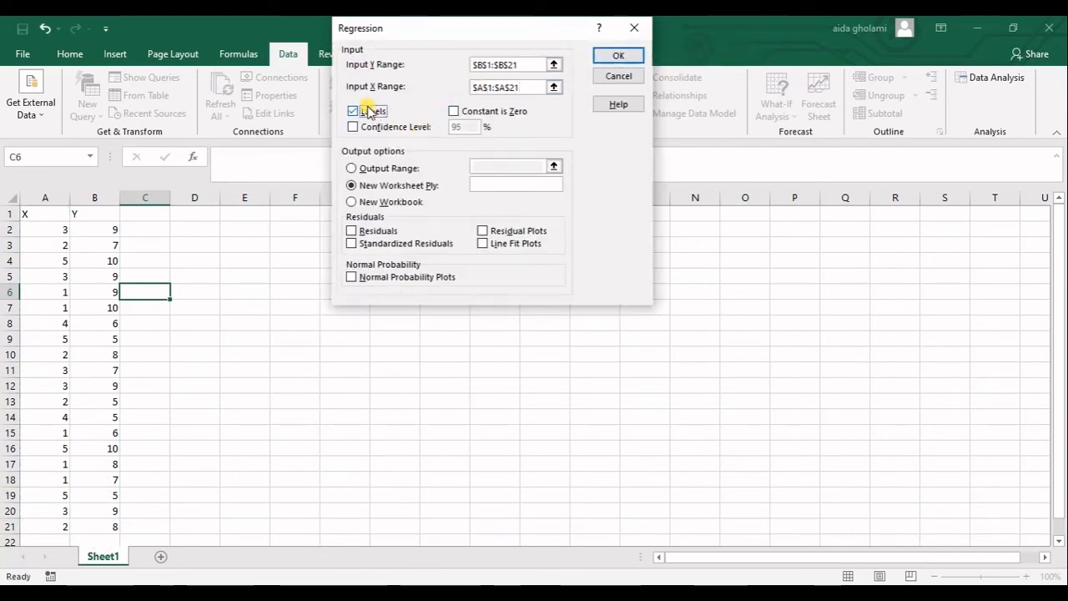
{"action": "left_click", "coordinate": [399, 170]}
{"action": "left_click", "coordinate": [550, 163]}
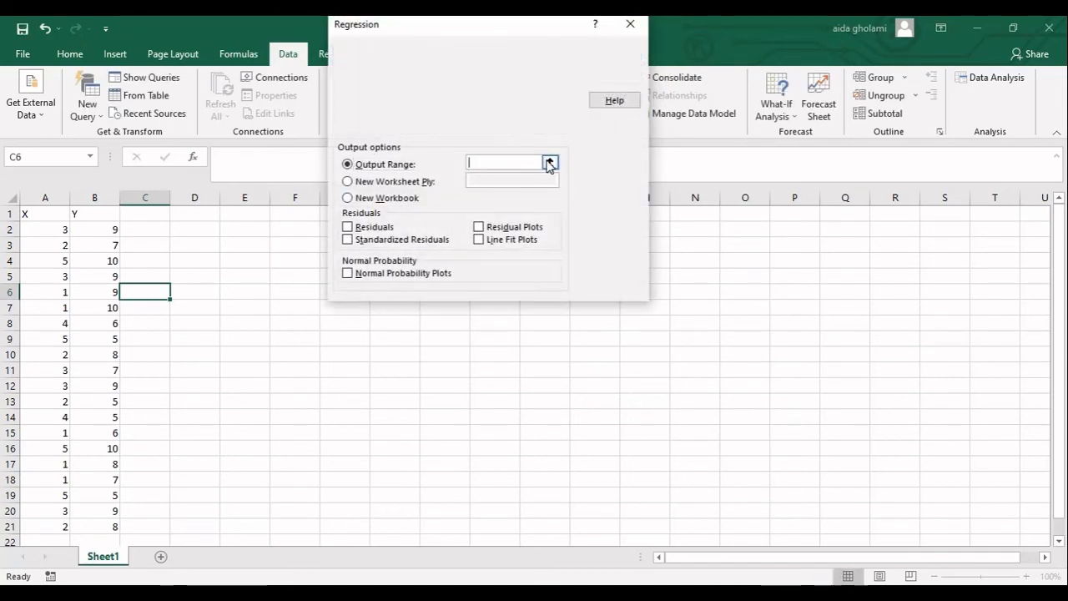
{"action": "left_click", "coordinate": [246, 259]}
{"action": "left_click", "coordinate": [637, 43]}
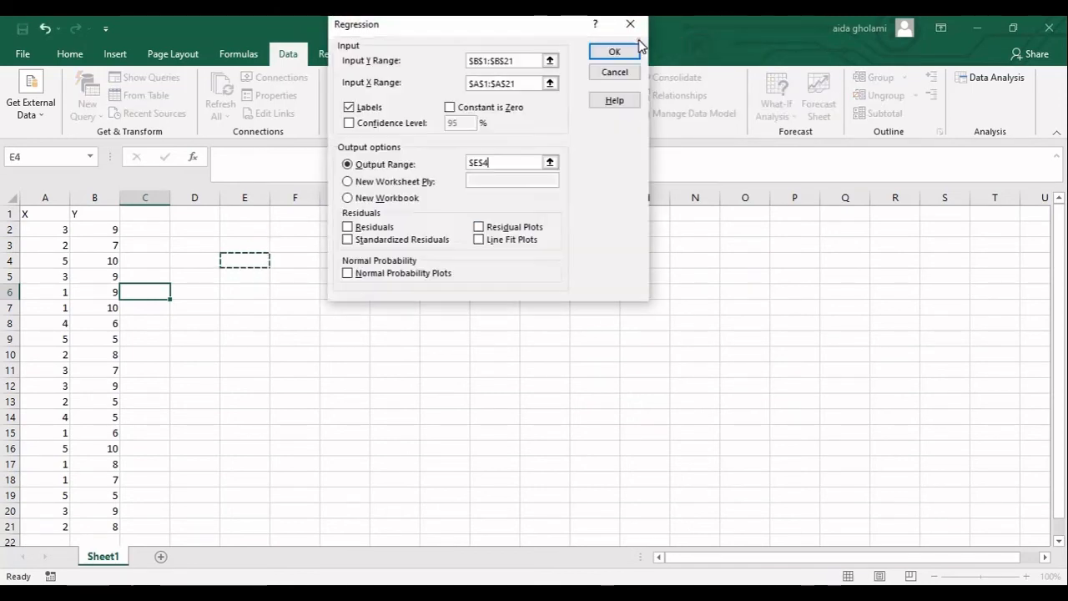
{"action": "left_click", "coordinate": [613, 52]}
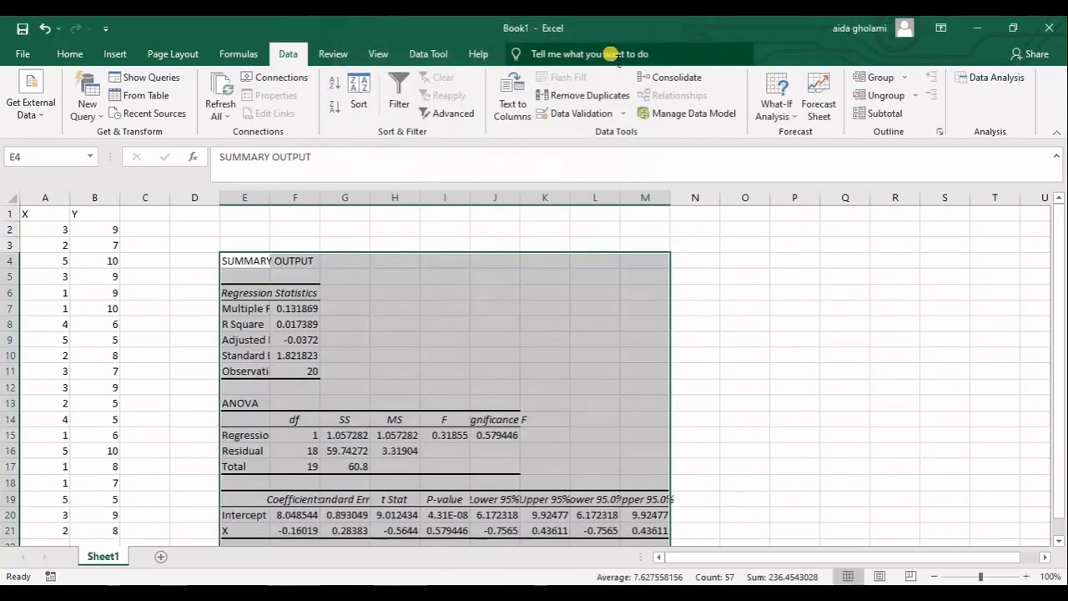
Autofit the widths of columns E, F and G holding the regression summary output
{"action": "scroll", "coordinate": [396, 260], "scroll_direction": "down", "scroll_amount": 2}
{"action": "scroll", "coordinate": [396, 260], "scroll_direction": "up", "scroll_amount": 3}
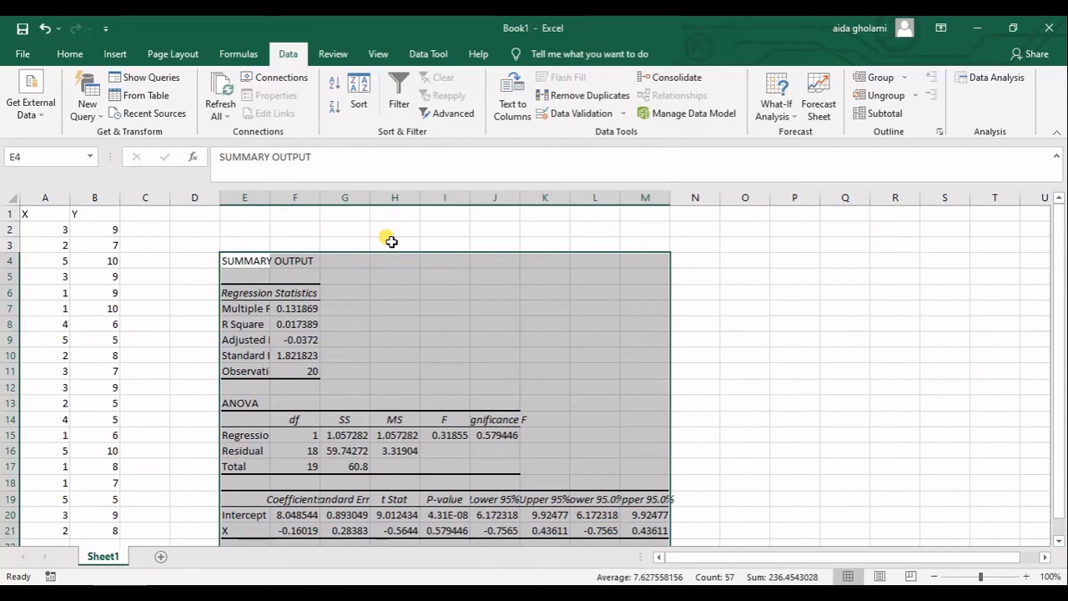
{"action": "double_click", "coordinate": [280, 202]}
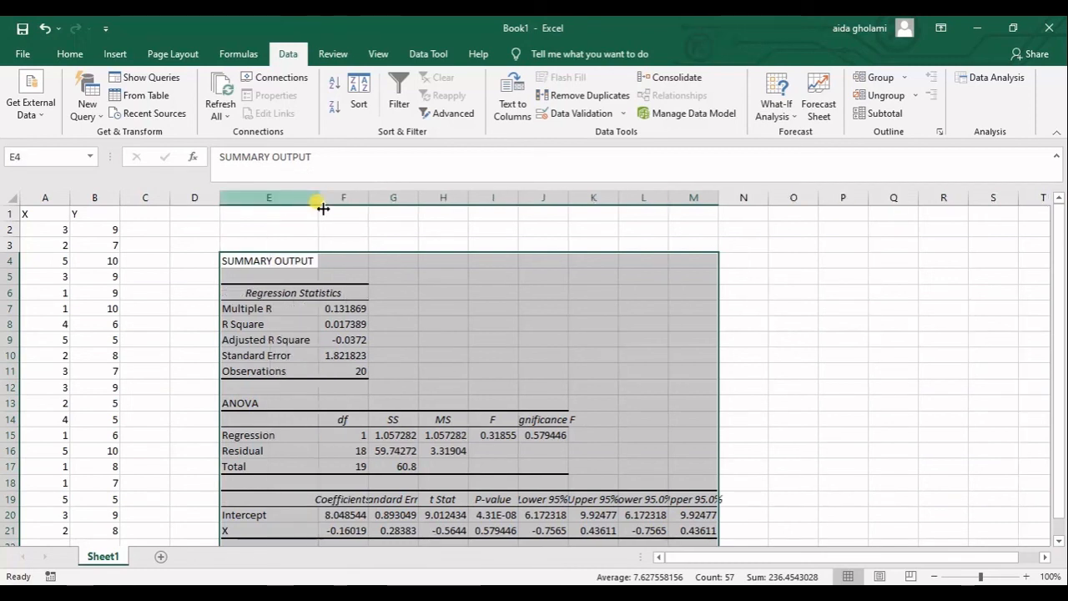
{"action": "double_click", "coordinate": [370, 205]}
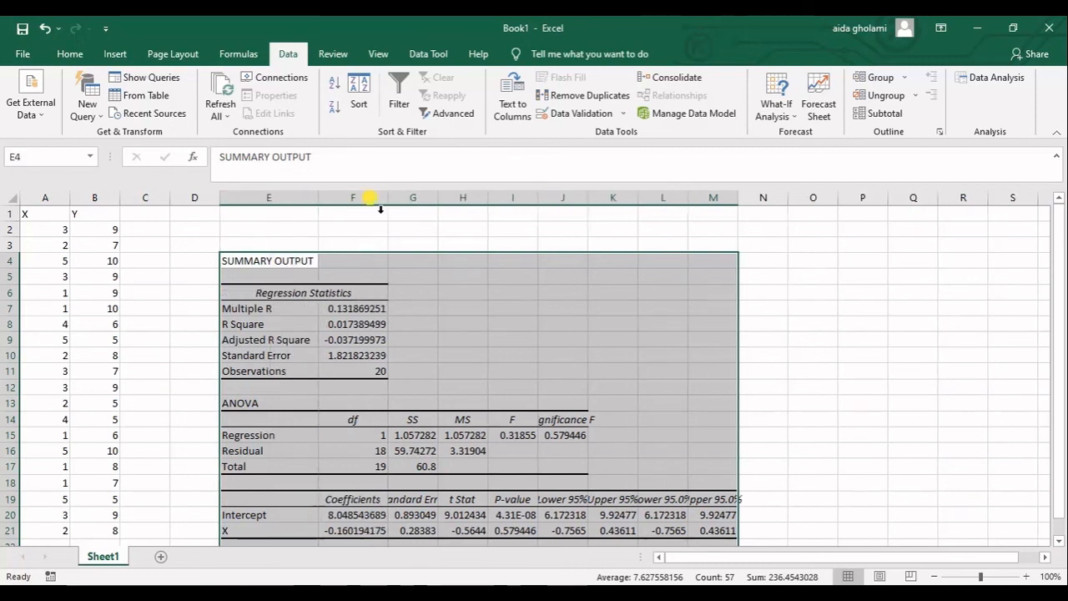
{"action": "double_click", "coordinate": [439, 204]}
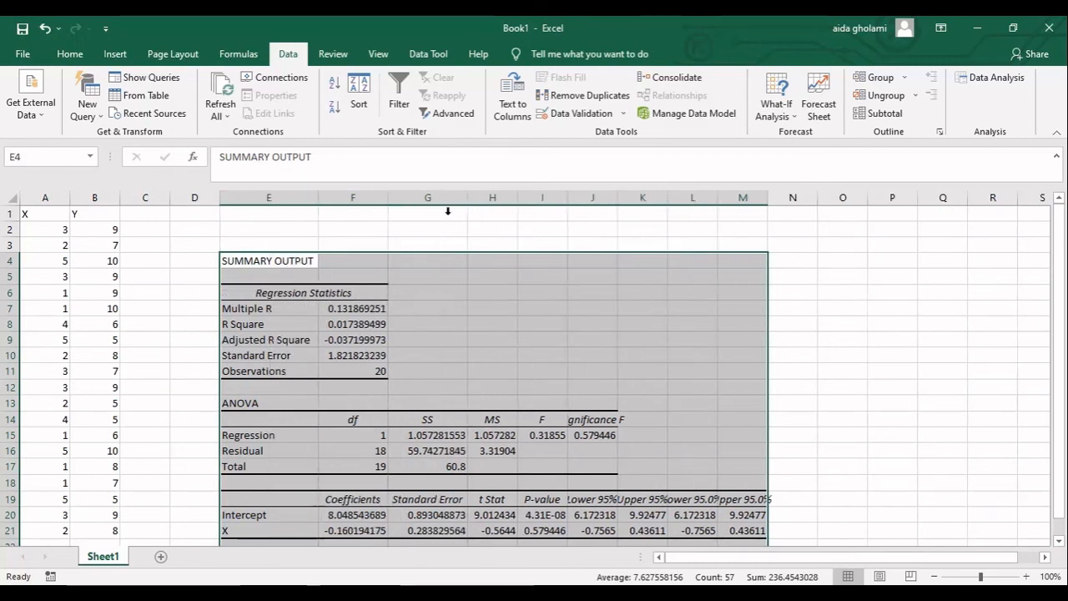